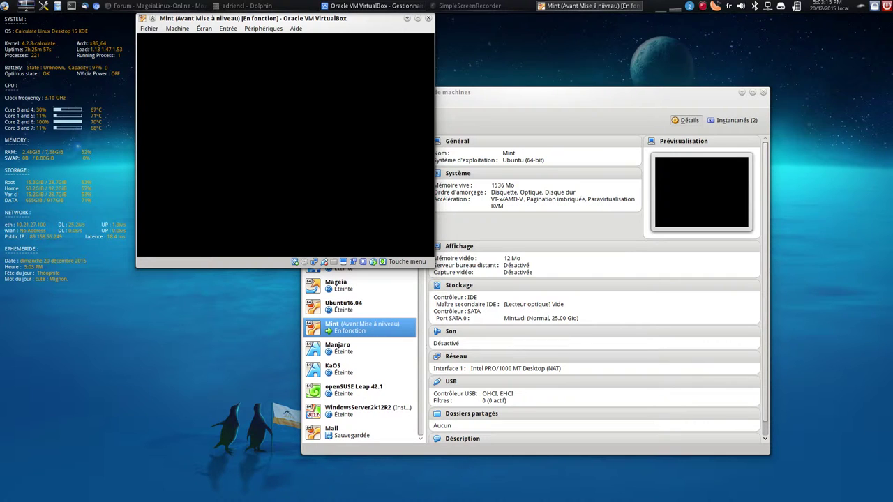
Switch the Mint virtual machine to full screen and log in to the desktop with the account password
key(ctrl+f)
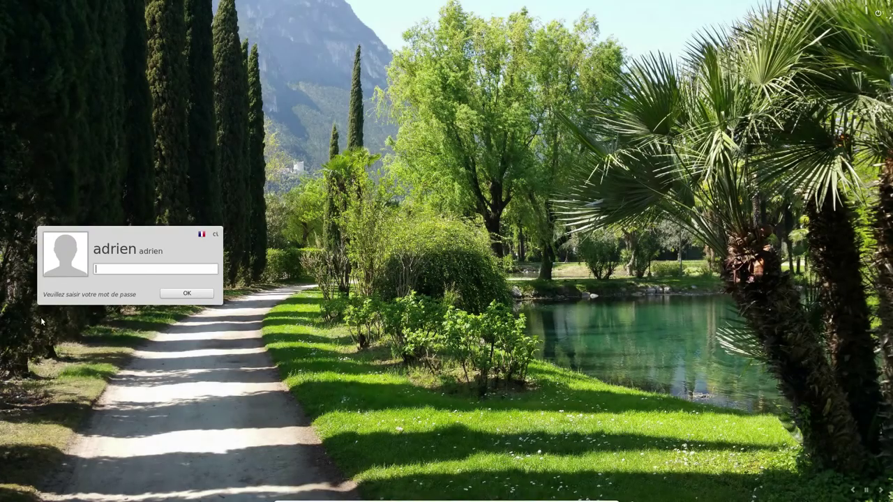
text(•••••••••)
key(Return)
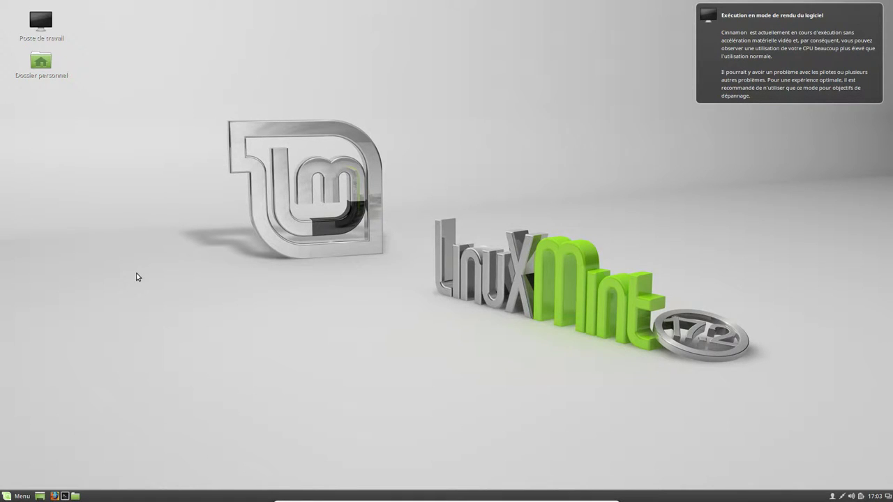
Run lsb_release -a in a terminal and highlight the distributor, release and codename values in its output
click(64, 496)
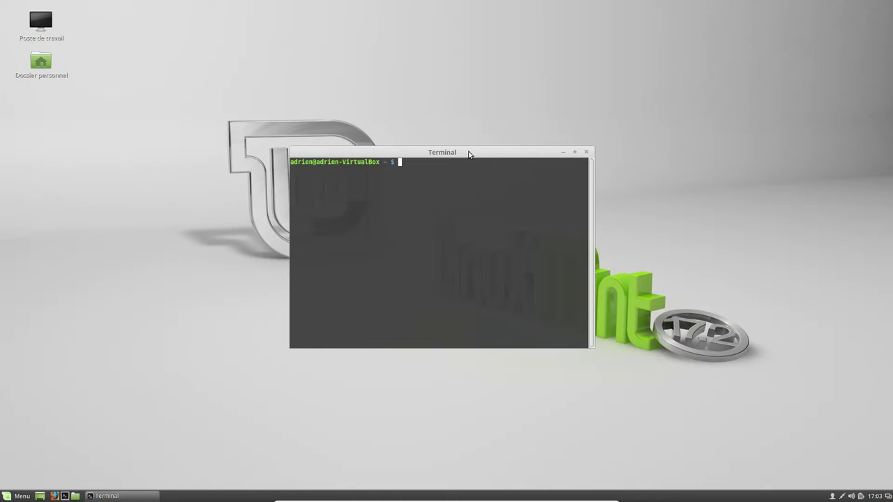
drag(469, 154, 214, 158)
text(lsb)
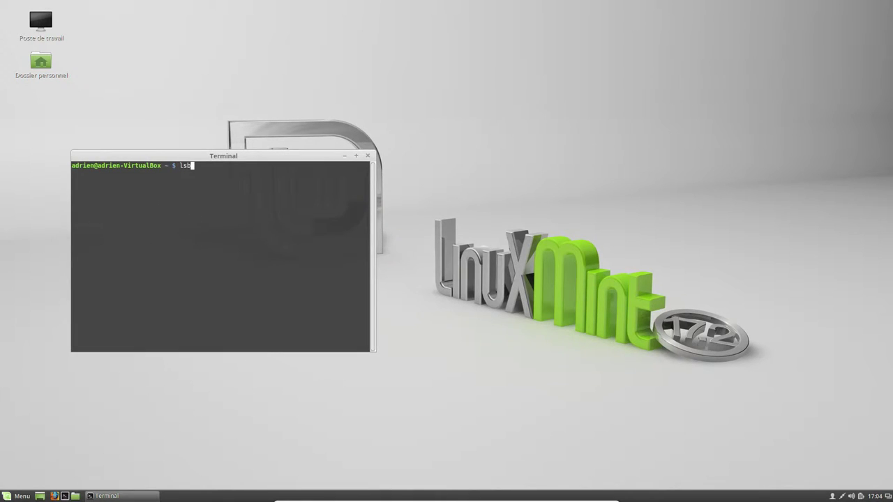
text(_release -a)
key(Return)
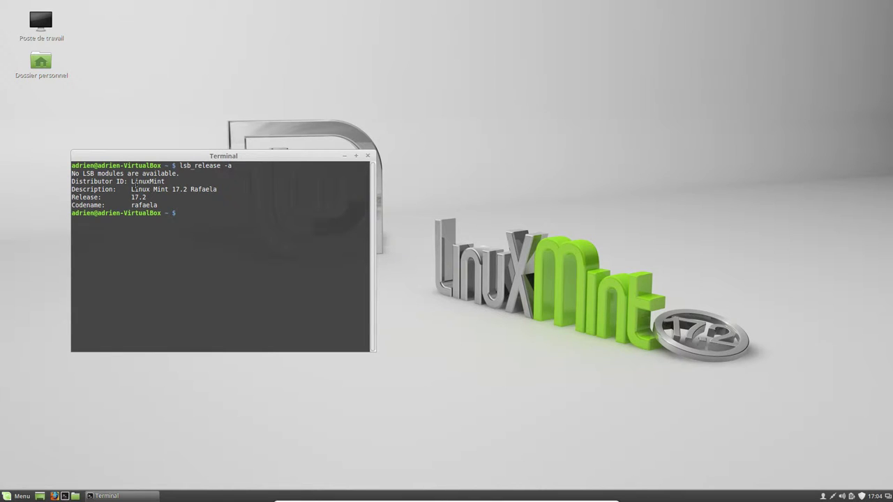
double_click(149, 182)
double_click(138, 197)
double_click(145, 205)
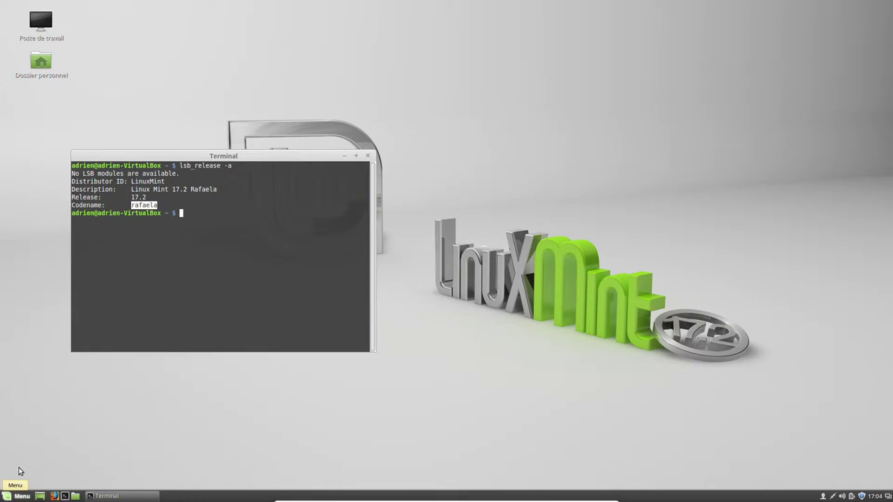
View the system information page in the system settings, and close the settings and terminal windows
click(19, 495)
key(Escape)
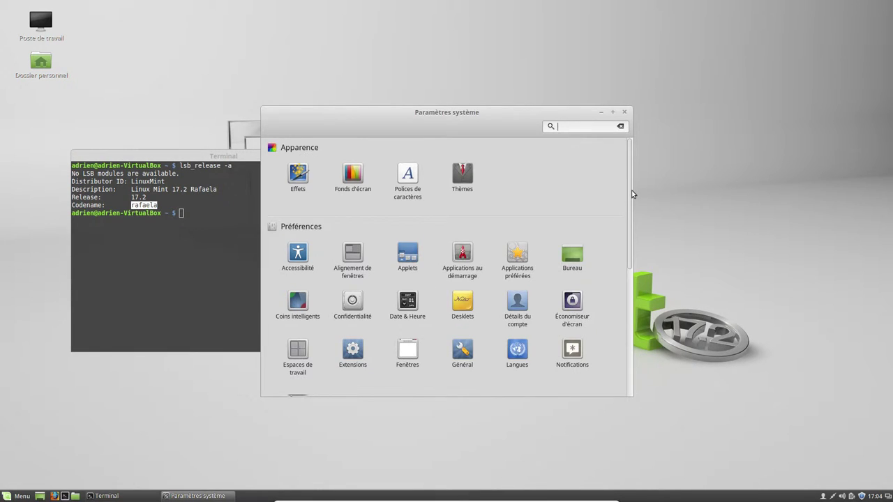
drag(631, 194, 631, 335)
click(295, 283)
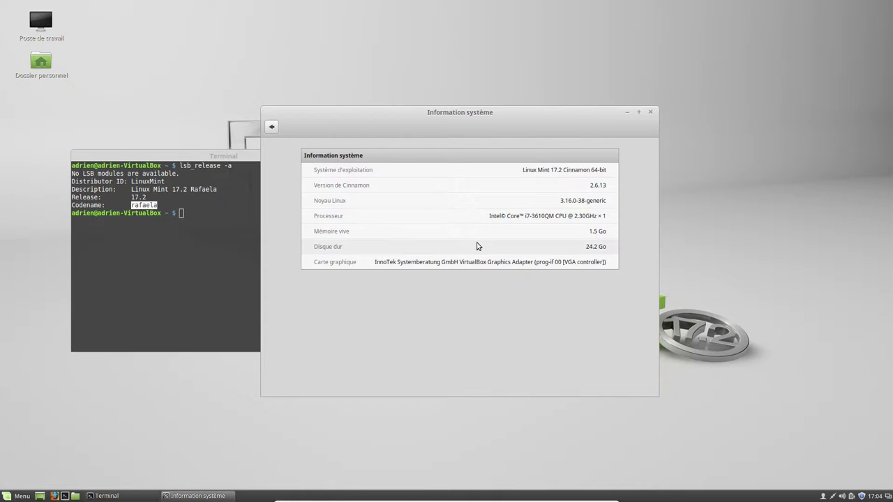
click(651, 112)
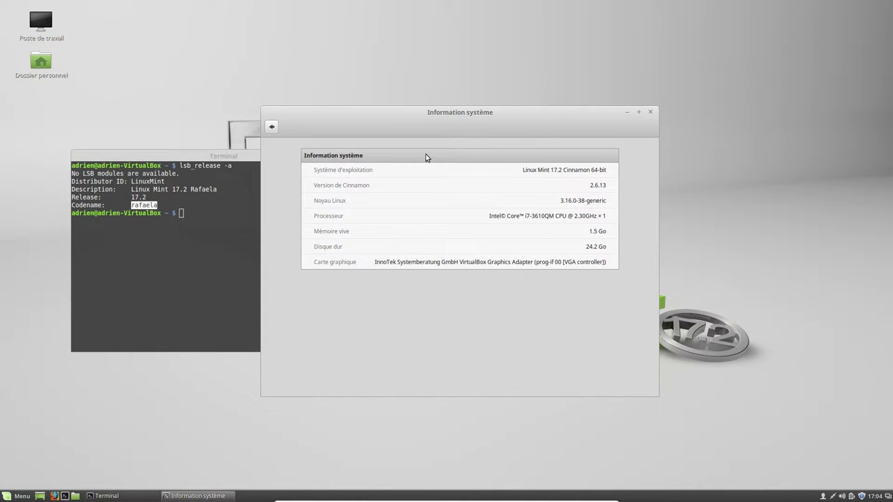
click(368, 156)
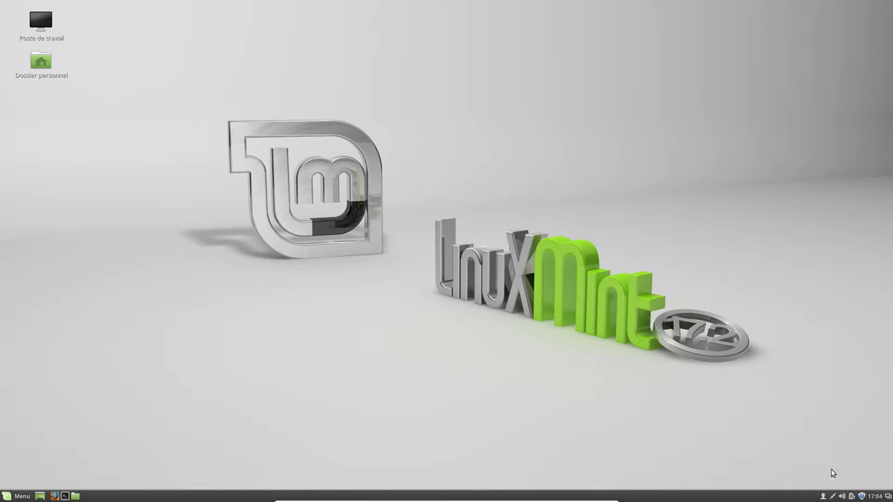
Launch the update manager and refresh its list of available updates
mouse_move(865, 497)
click(862, 496)
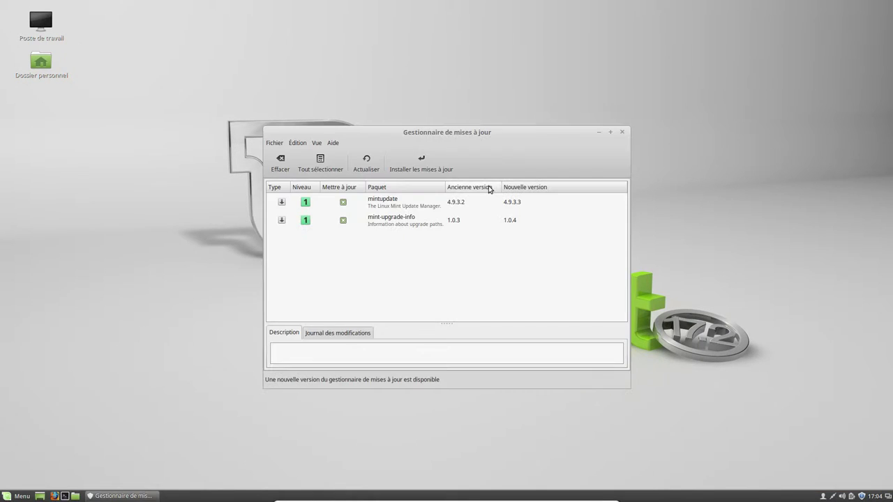
click(366, 163)
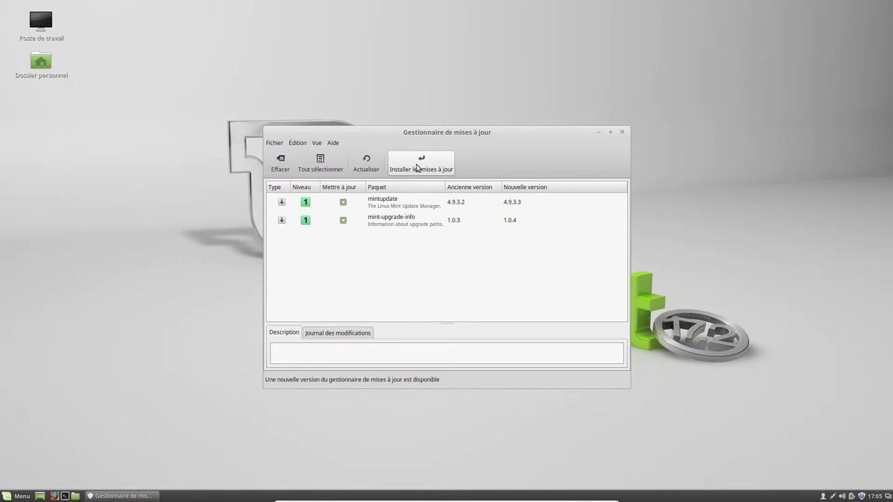
Install the mintupdate and mint-upgrade-info updates, authenticating with the account password
click(300, 143)
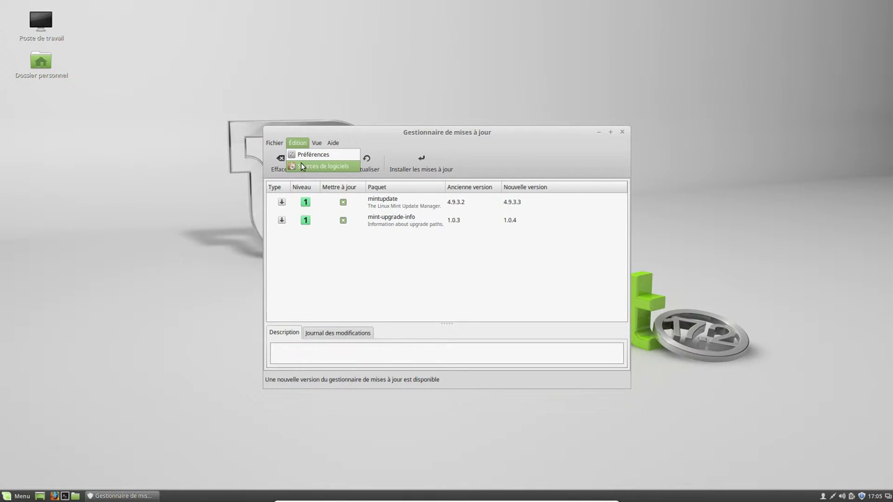
click(436, 165)
click(419, 166)
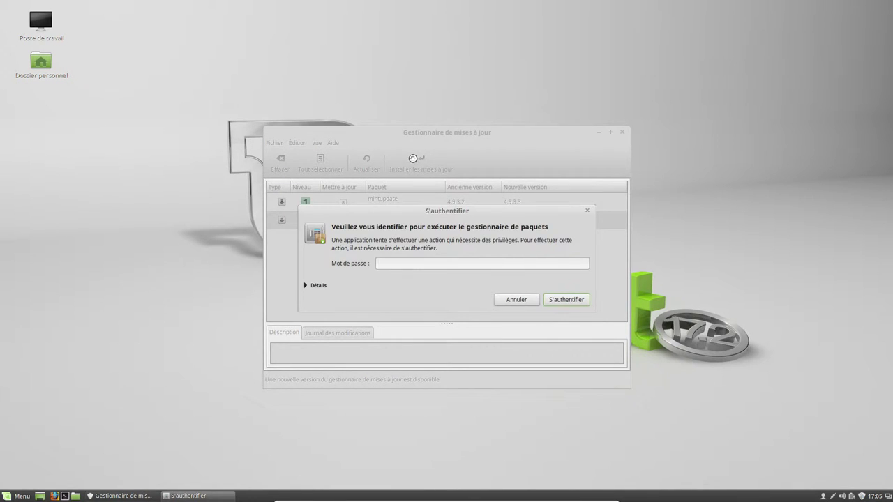
text(********)
key(Return)
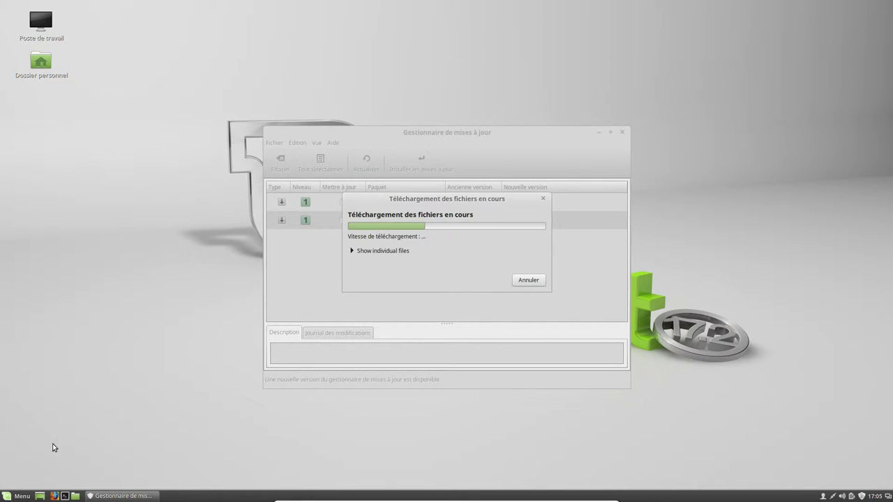
Launch the Chromium web browser from the installed Internet applications and minimize its window
click(21, 496)
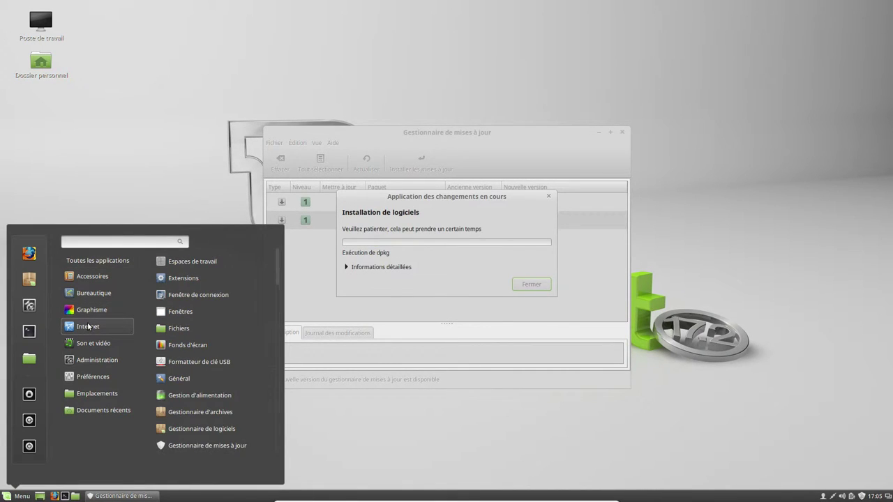
mouse_move(99, 332)
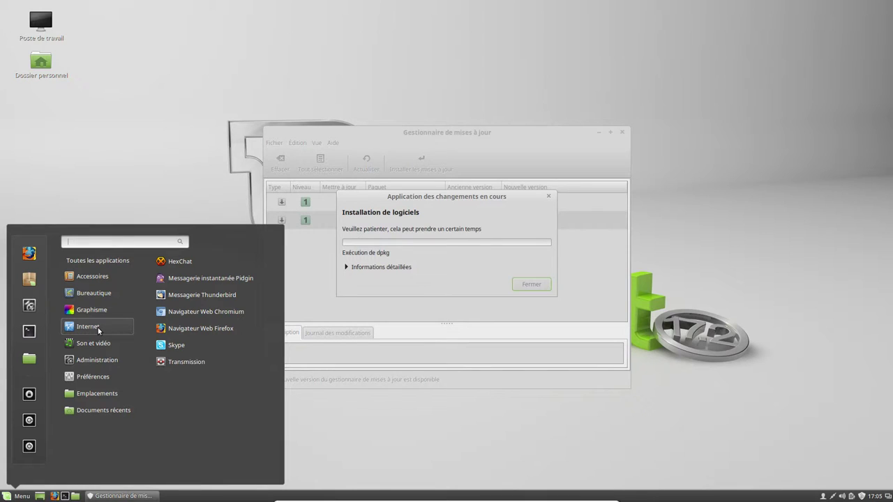
click(223, 313)
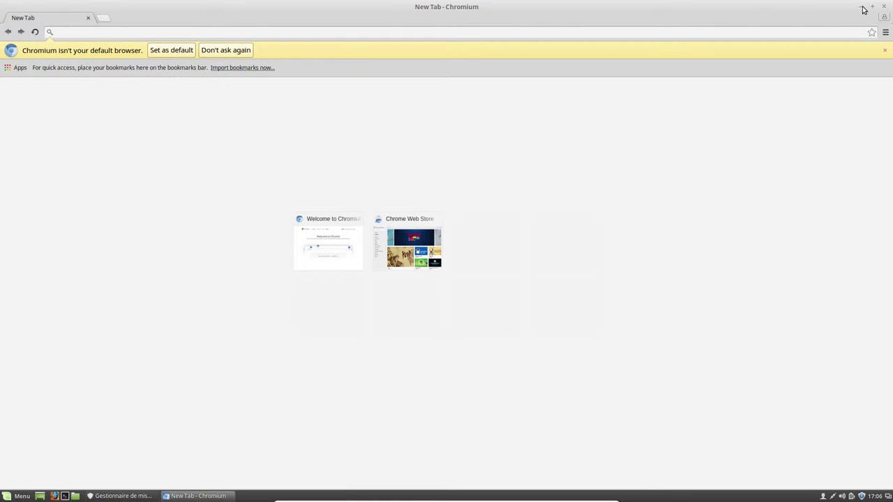
click(862, 7)
Review the recommended updates, start the system upgrade to Linux Mint 17.3 Rosa, and continue past the introduction
scroll(418, 265, down, 2)
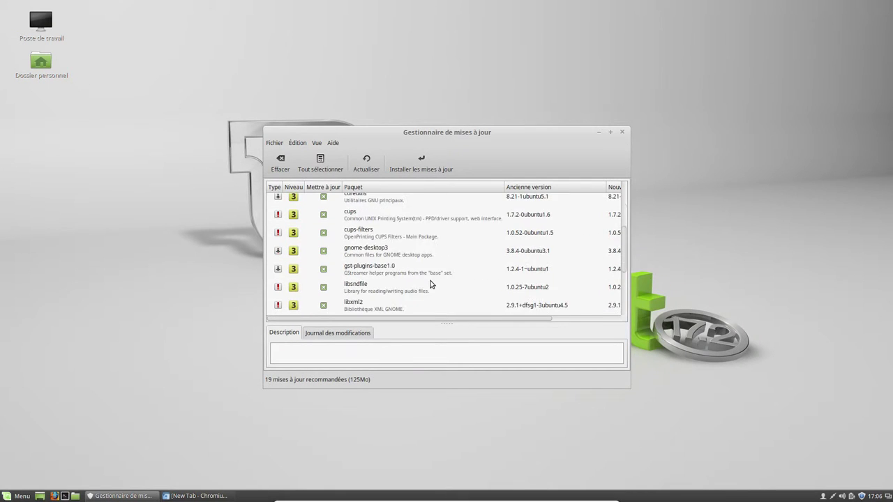
scroll(431, 284, down, 3)
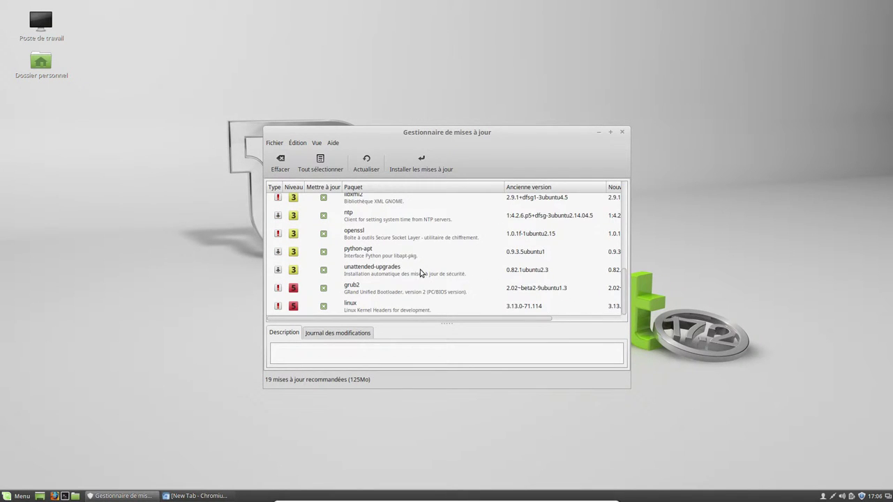
scroll(395, 221, up, 5)
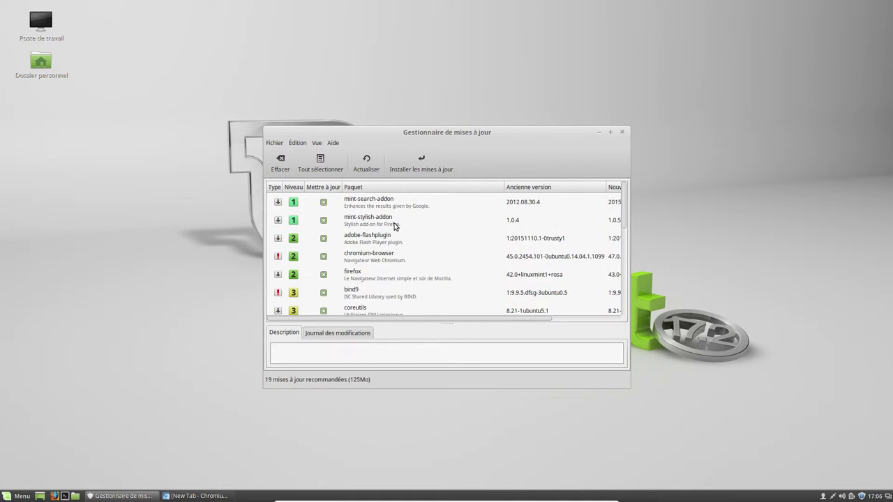
click(302, 145)
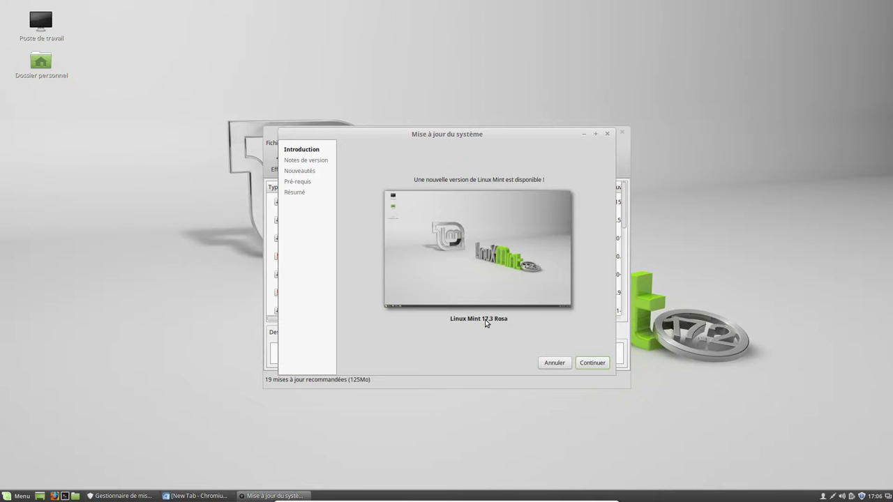
click(593, 362)
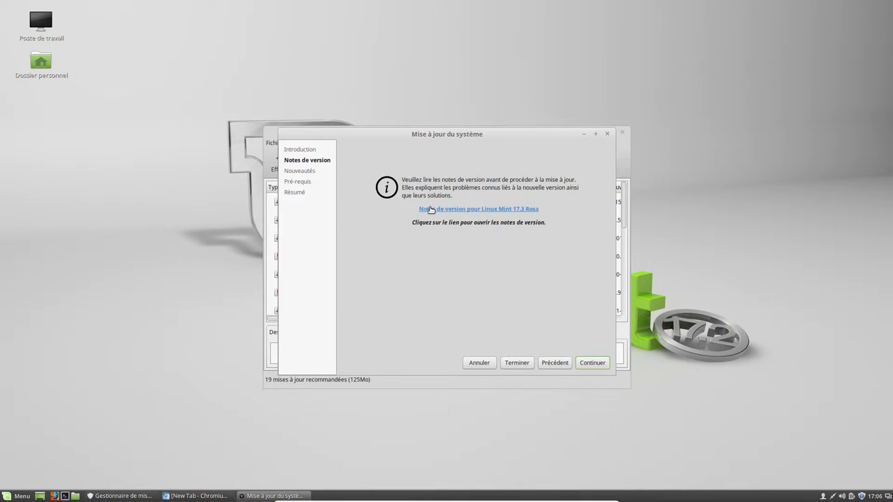
Display the Linux Mint 17.3 Rosa release notes in a smaller browser window moved aside, and return to the upgrade wizard
click(472, 209)
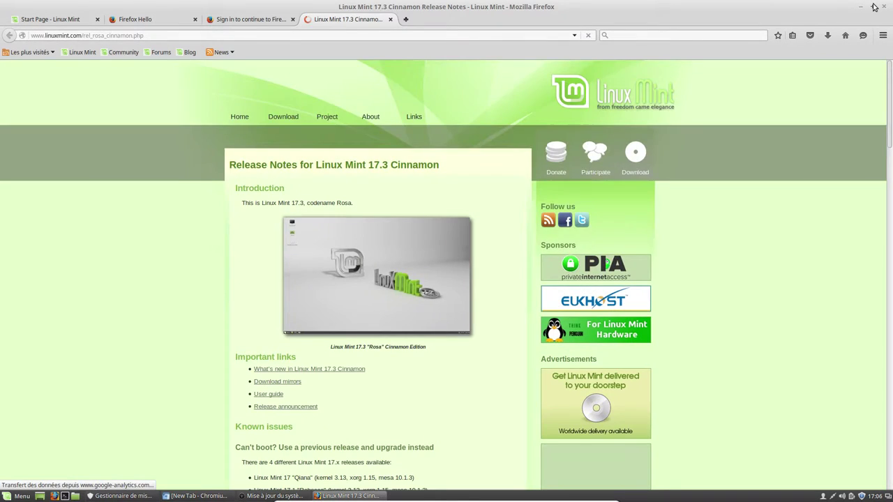
click(874, 7)
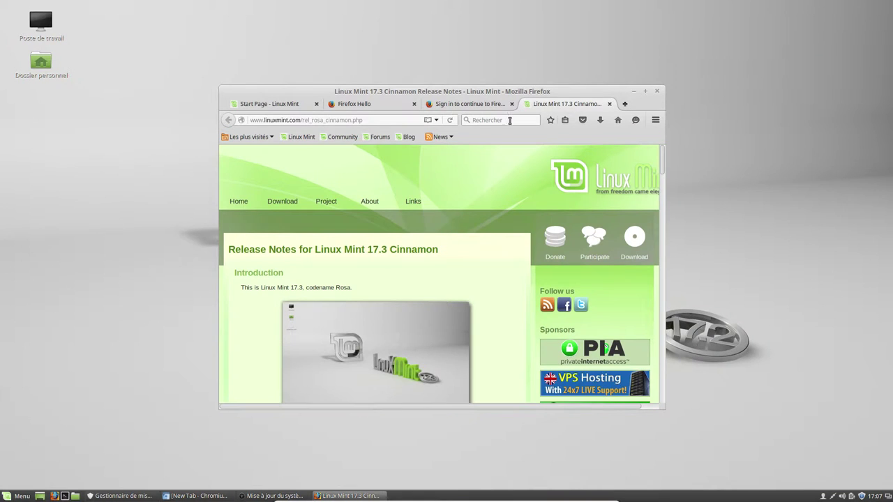
drag(330, 91, 133, 91)
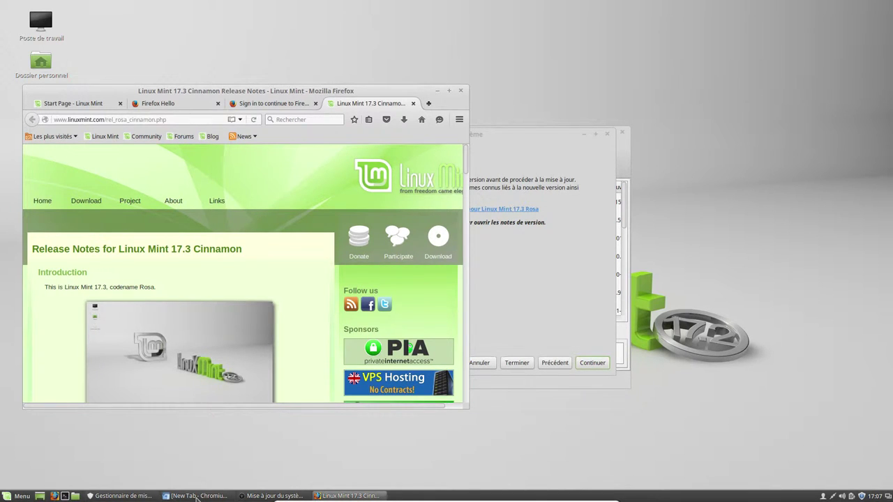
click(515, 149)
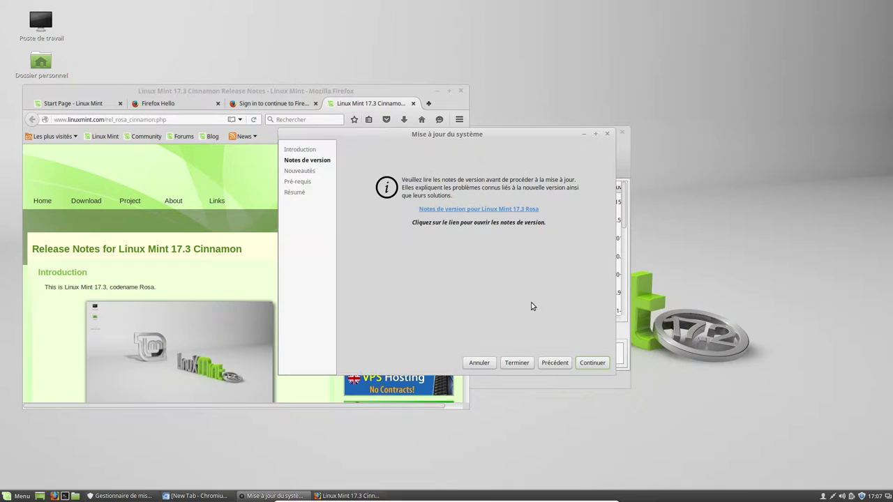
Continue to the wizard's new features stage, open the Linux Mint 17.3 Rosa new features page, and return to the wizard
click(591, 362)
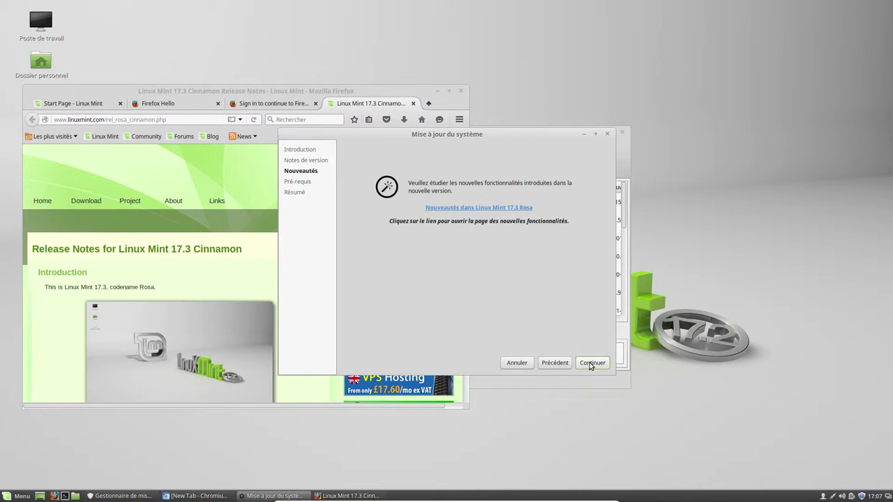
click(460, 207)
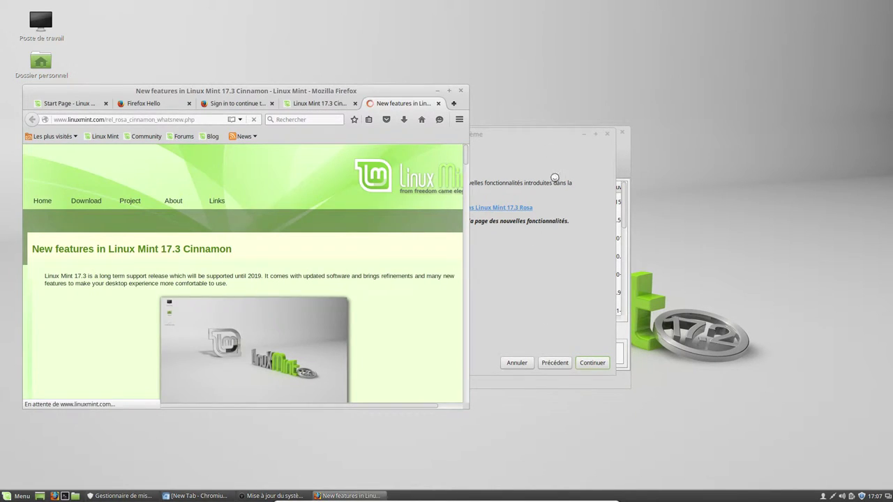
click(553, 141)
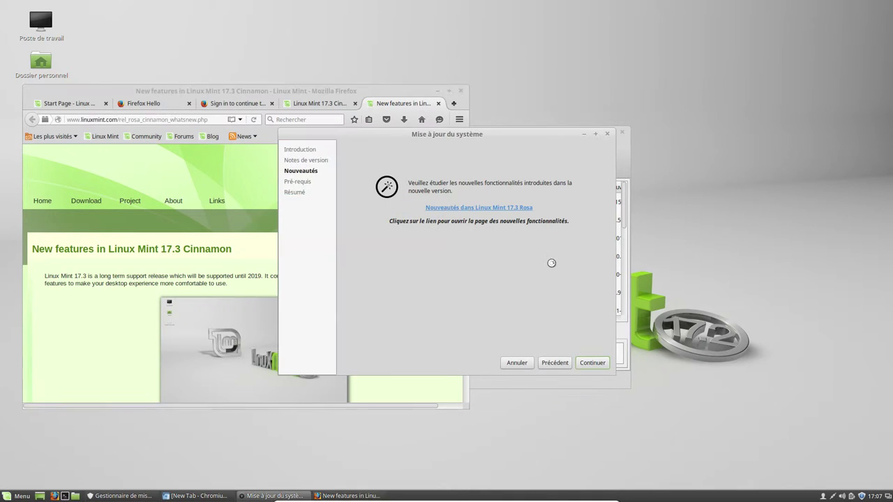
Accept the upgrade risks at the prerequisites stage and apply the upgrade to Linux Mint 17.3 Rosa with the account password
click(588, 364)
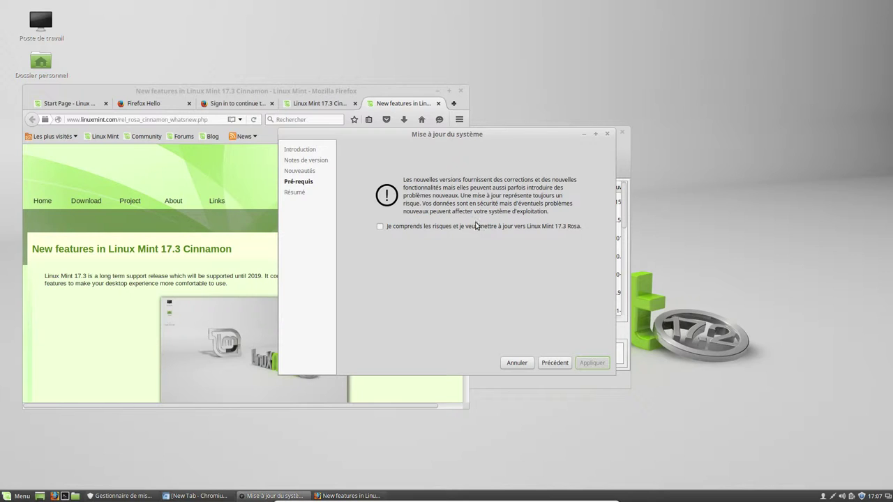
click(379, 228)
click(588, 364)
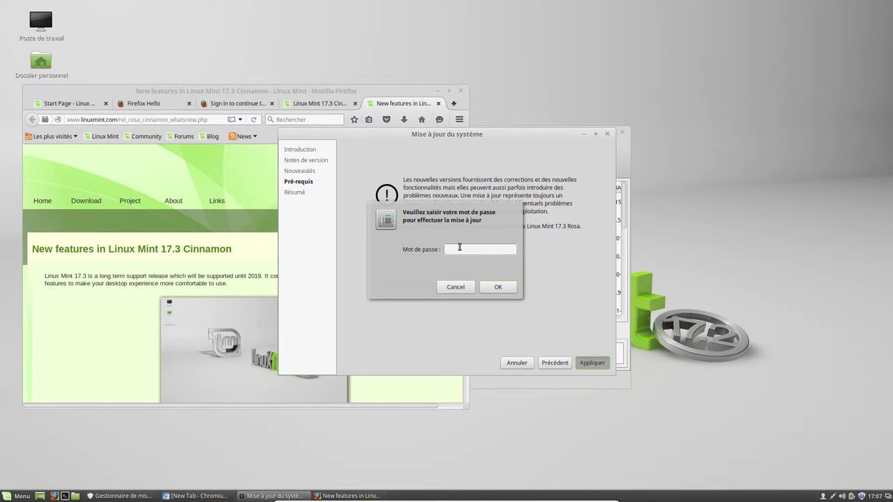
text(••••••••)
click(492, 288)
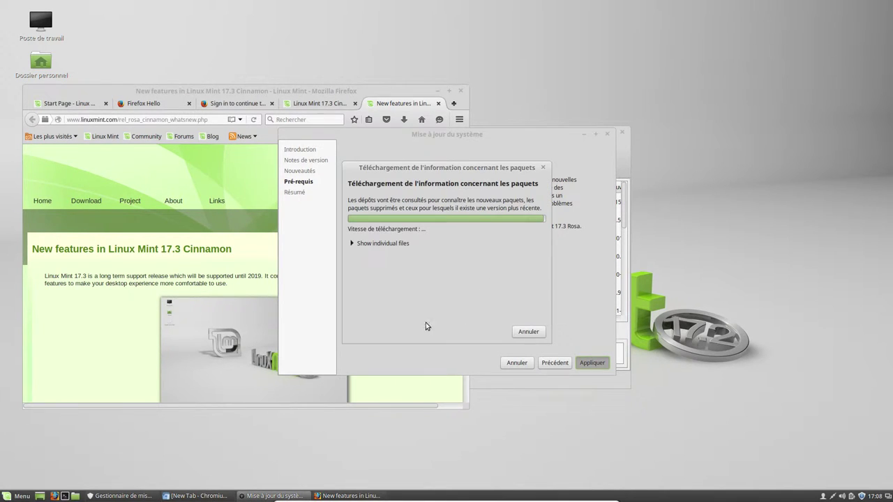
Show the individual files being fetched in the upgrade's download progress dialogs
click(383, 244)
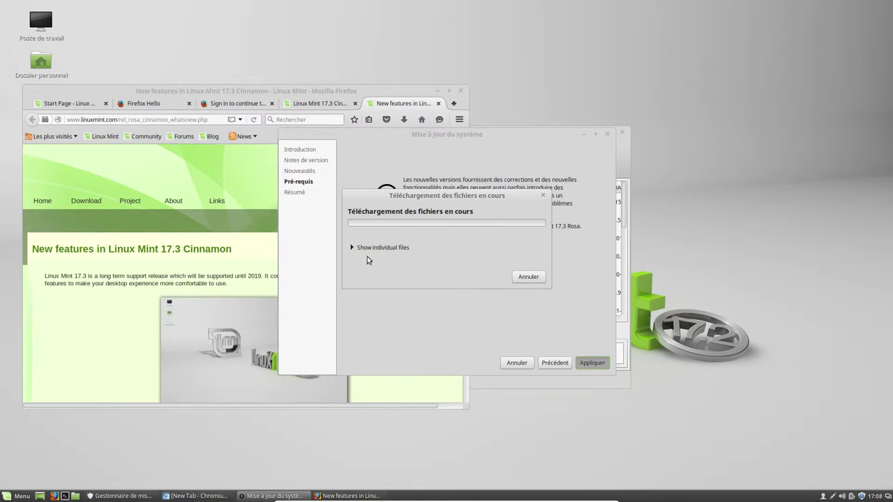
click(380, 248)
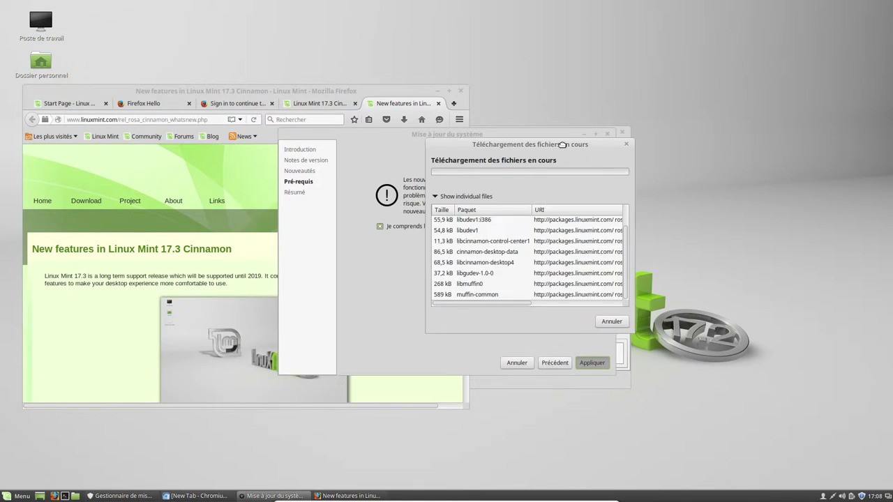
Enlarge the file download progress dialog to show the full package URIs and move it clear of the browser window
drag(631, 331, 809, 414)
click(624, 320)
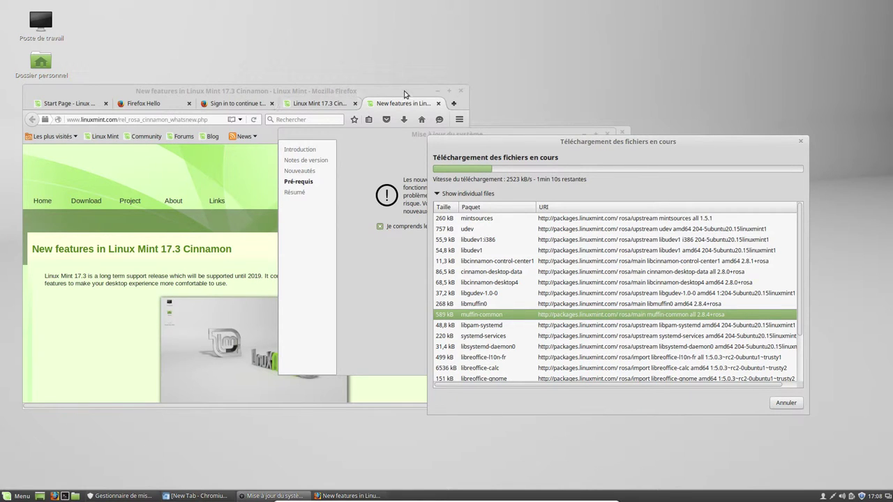
drag(508, 142, 591, 134)
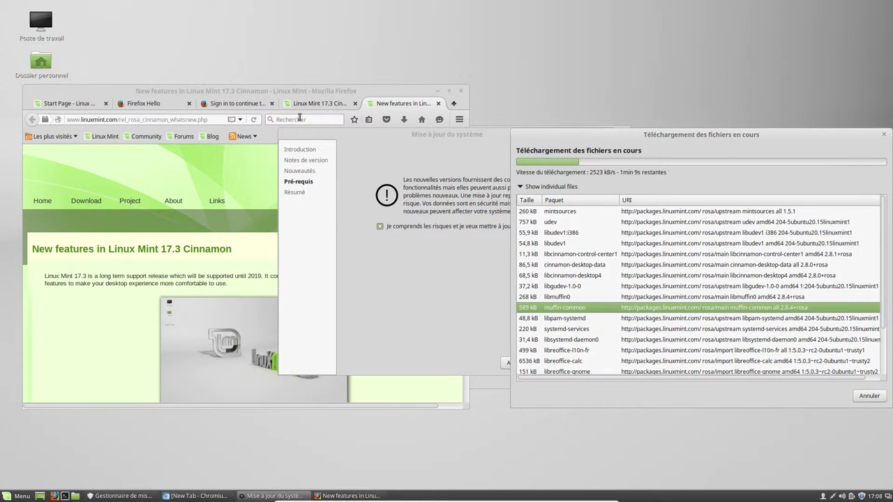
Switch to Firefox and open the website linuxtricks.fr in a new tab
click(309, 91)
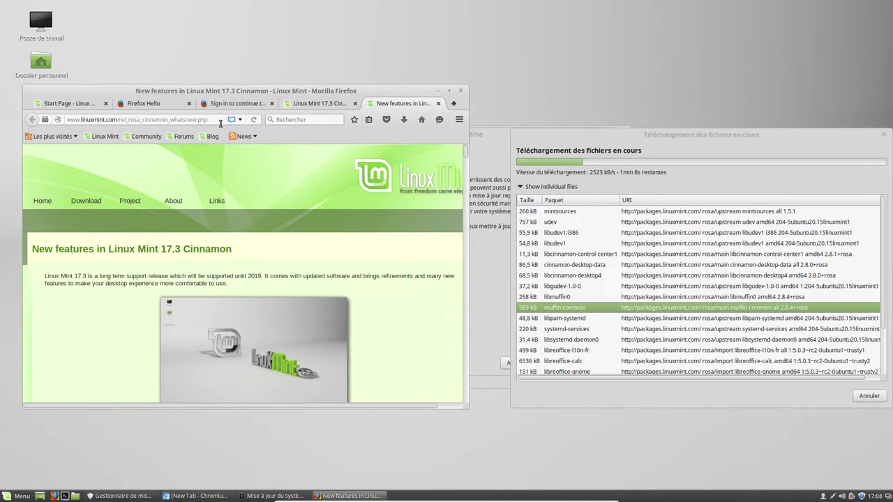
click(455, 104)
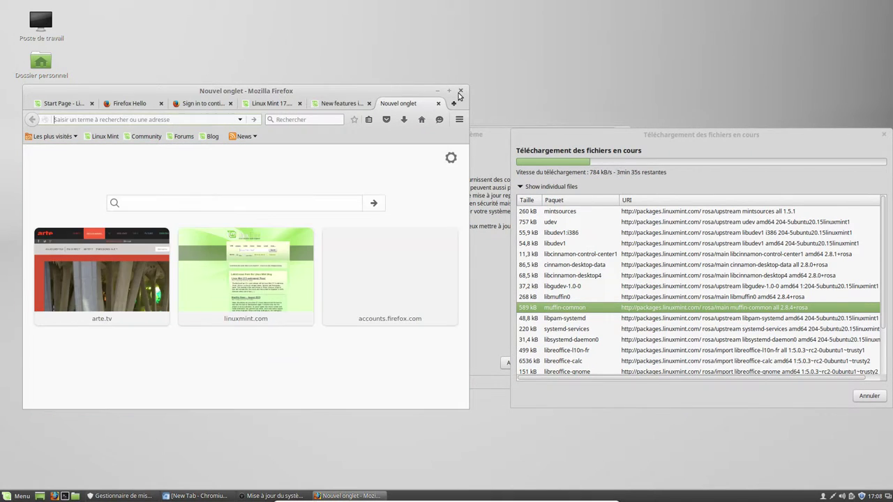
text(linux)
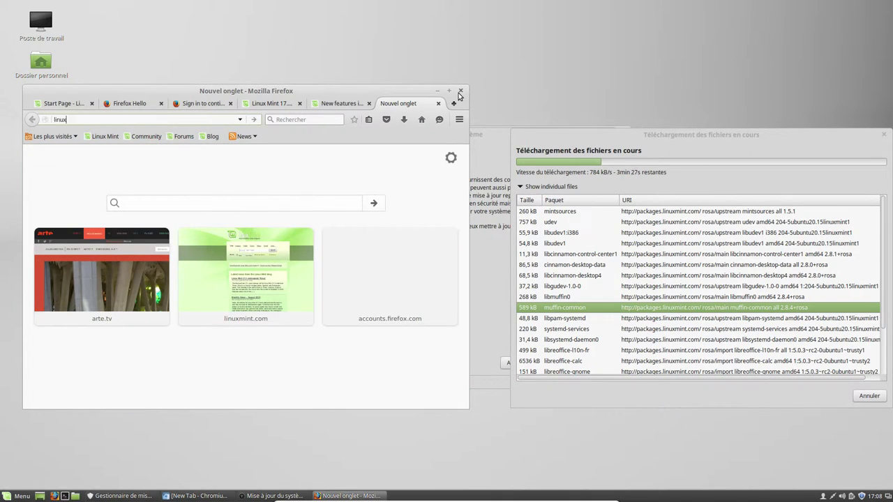
text(tricks.f)
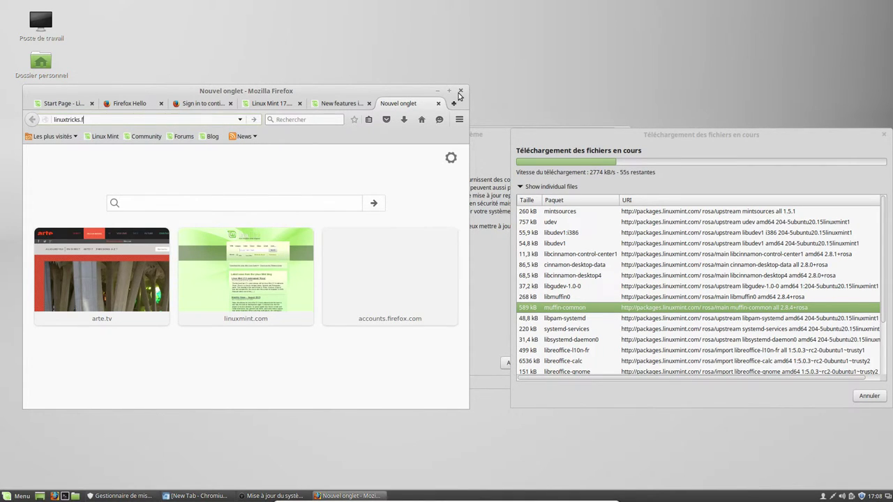
text(r)
key(Return)
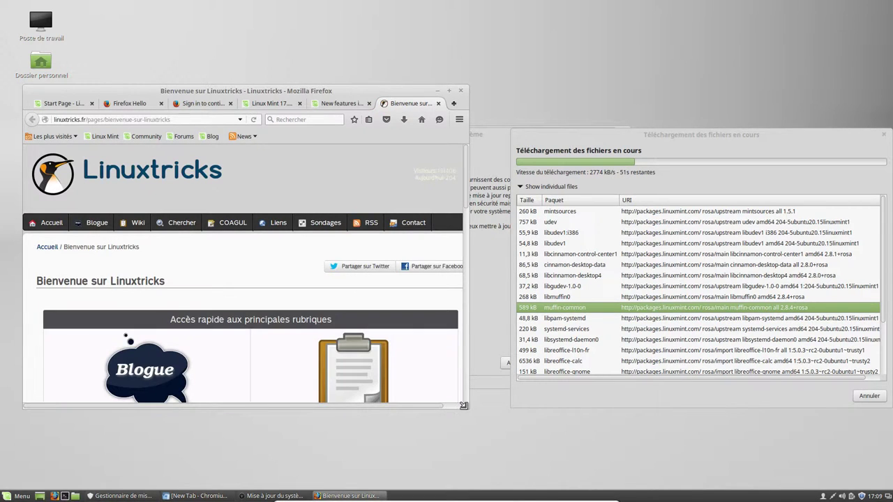
Enlarge the browser window and open the wiki article "Mettre à niveau Linux Mint vers une nouvelle version" from the Ubuntu category
drag(463, 406, 497, 438)
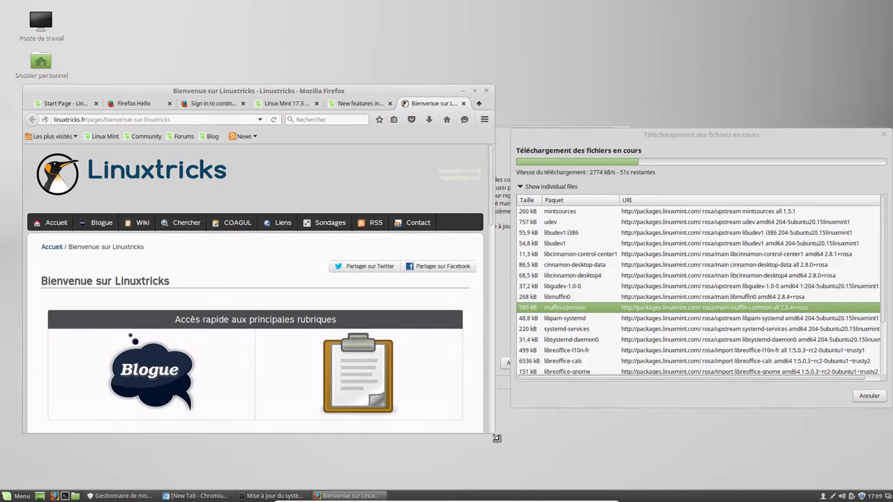
click(368, 388)
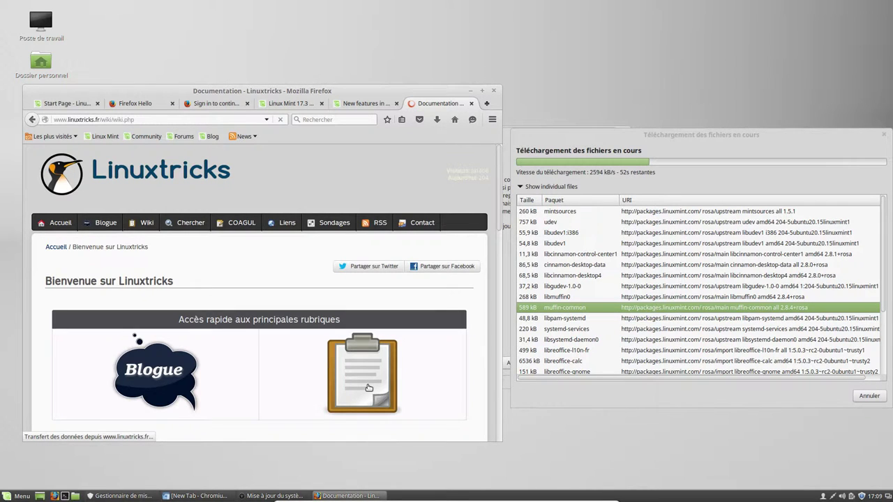
scroll(187, 259, down, 10)
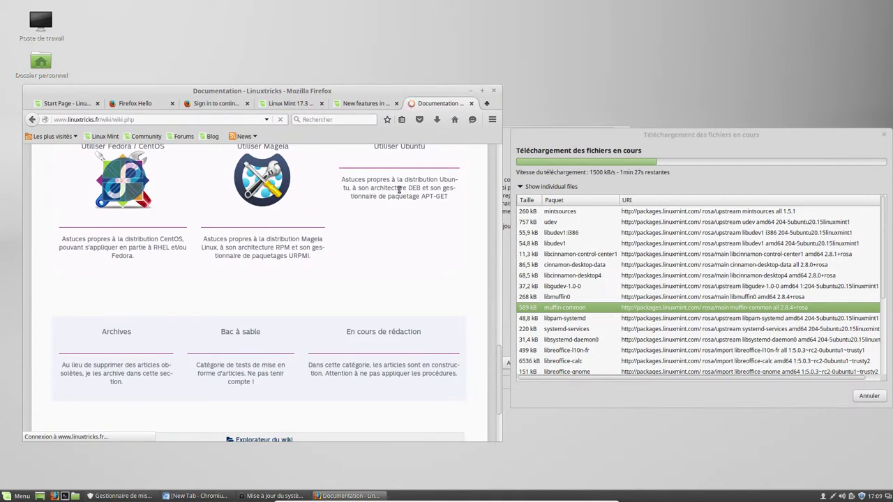
click(399, 172)
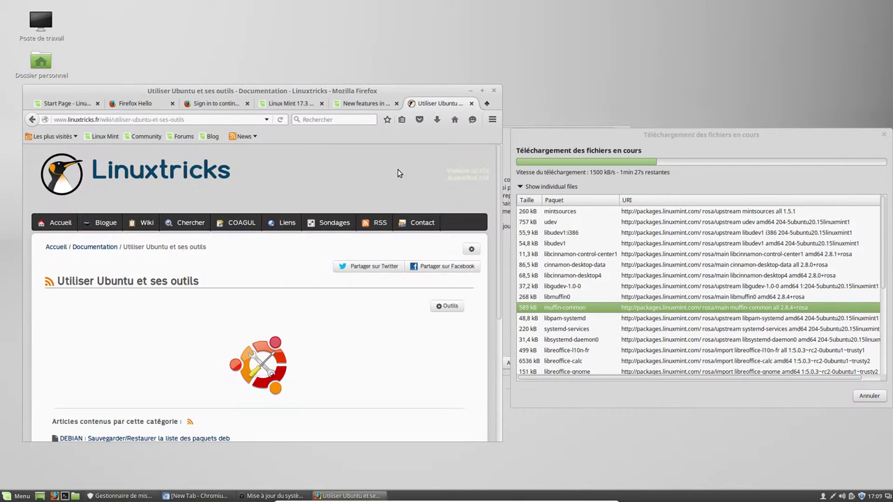
scroll(162, 354, down, 4)
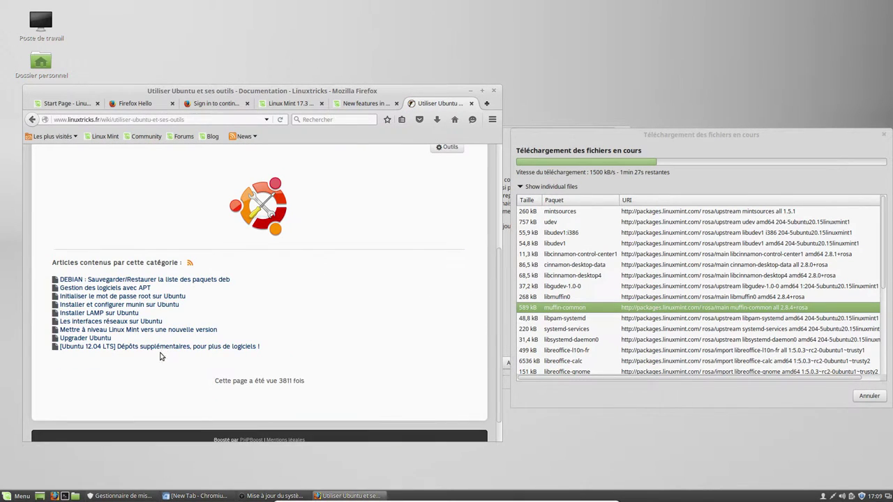
click(95, 331)
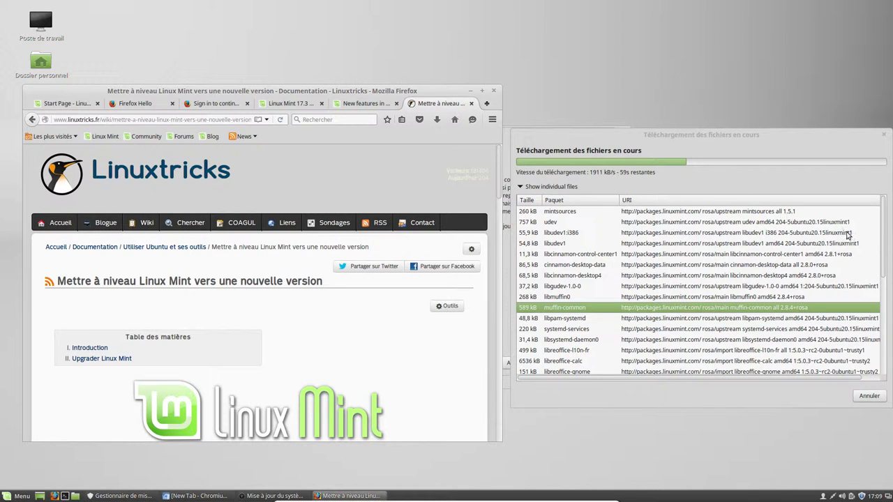
Check the end of the download file list, and examine the article's commands up to the sources backup "tar czvf apt.tar.gz apt"
drag(883, 243, 887, 384)
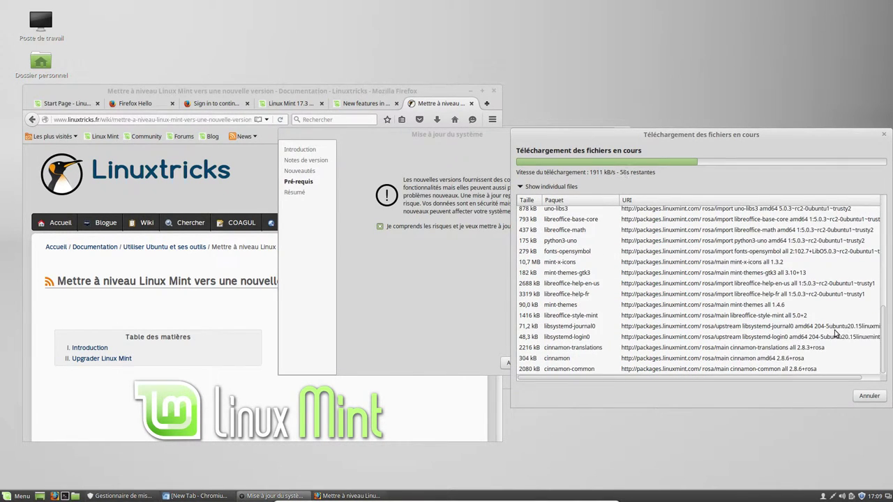
click(135, 96)
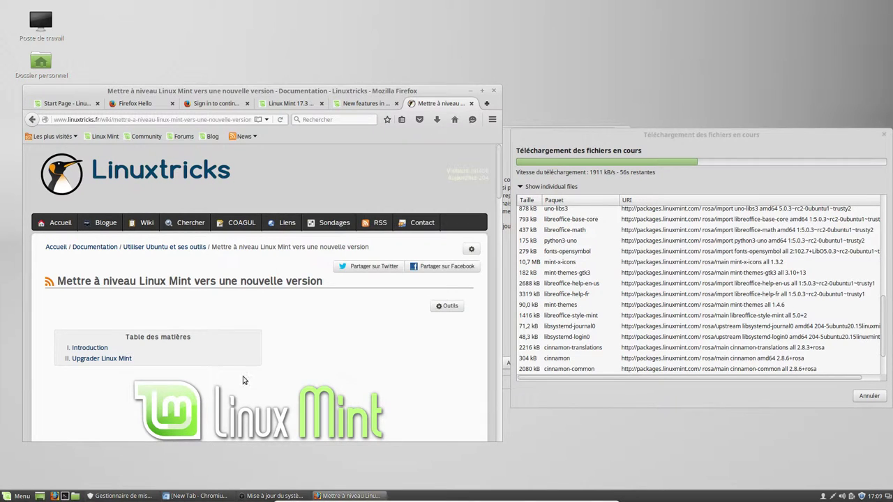
scroll(256, 355, down, 10)
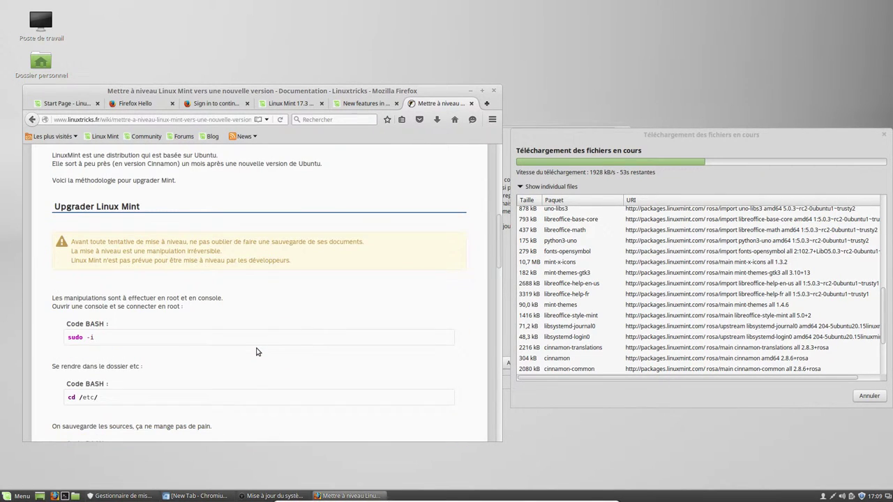
scroll(256, 352, down, 4)
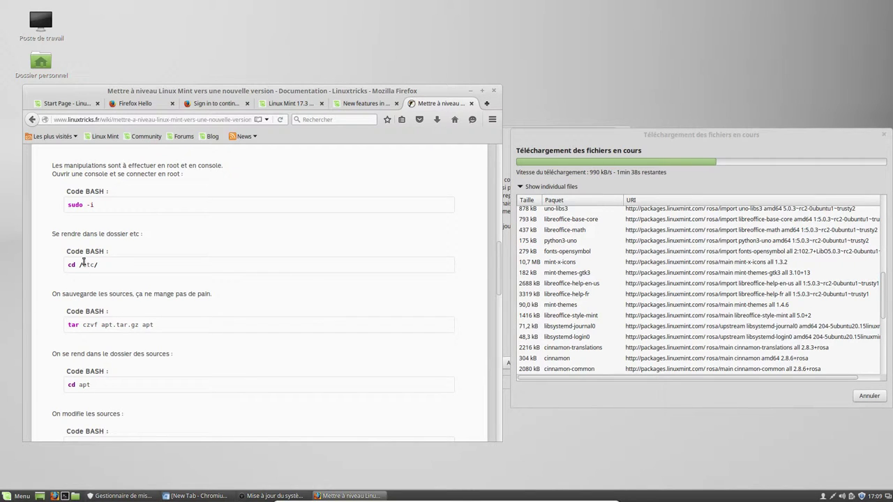
drag(67, 326, 171, 327)
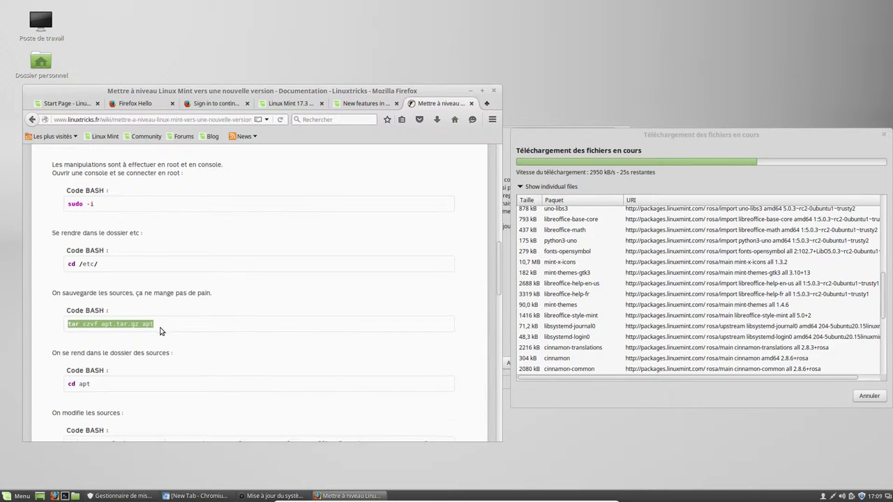
Examine the article's sed commands for modifying the sources, highlighting the placeholders oldUbuntu, newUbuntu, oldMint and newMint
scroll(162, 331, down, 4)
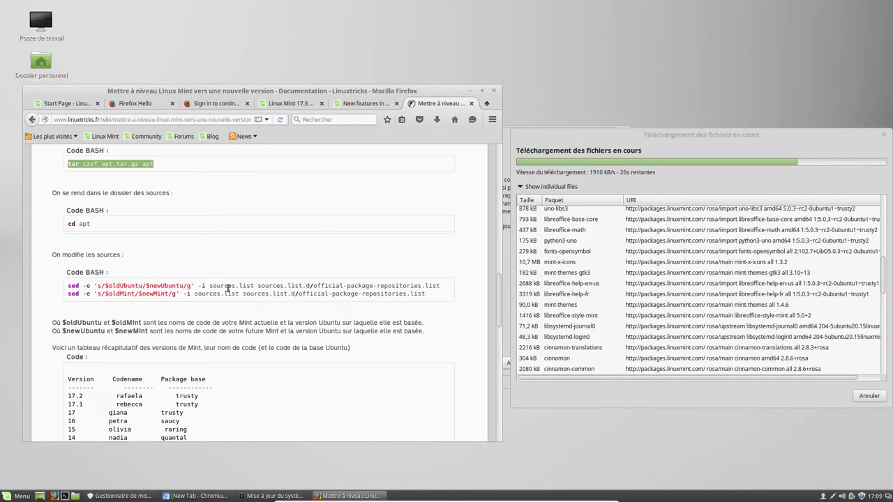
scroll(229, 287, down, 3)
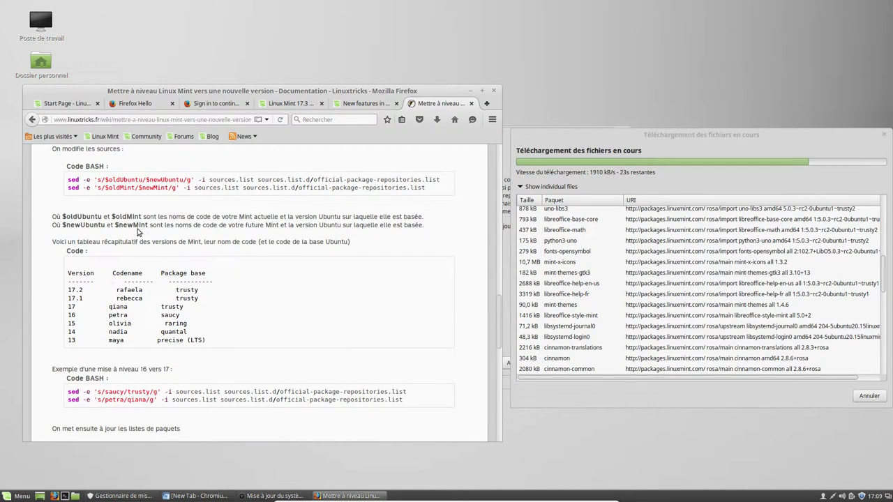
double_click(128, 180)
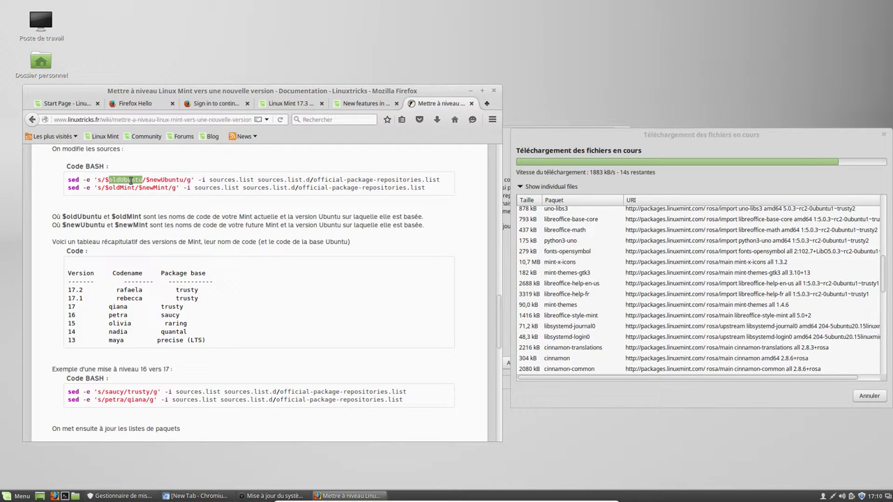
double_click(167, 180)
double_click(121, 187)
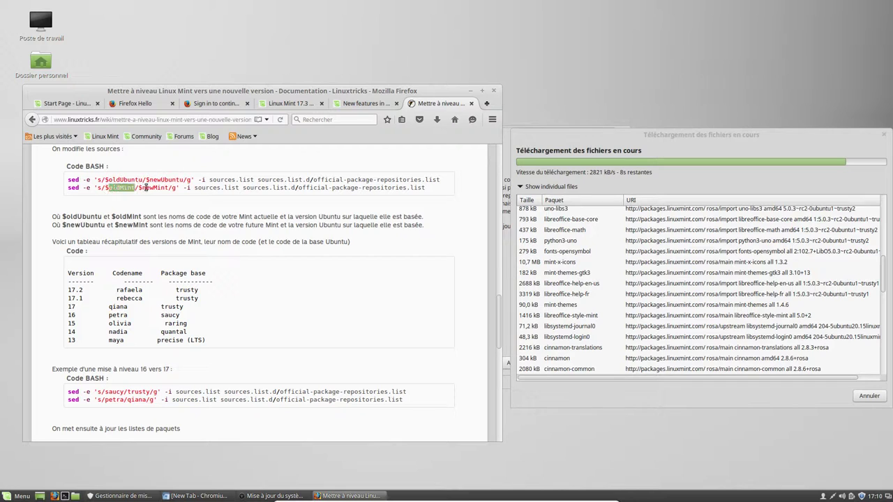
double_click(146, 188)
scroll(115, 265, down, 1)
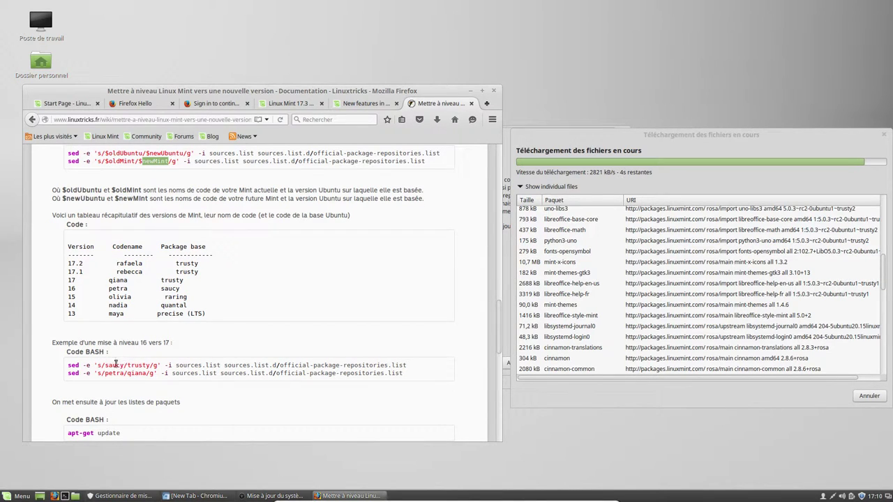
Examine the 16 to 17 upgrade example, highlighting the version table's rows 16 and 17 and the codenames in the sed commands
drag(68, 292, 200, 292)
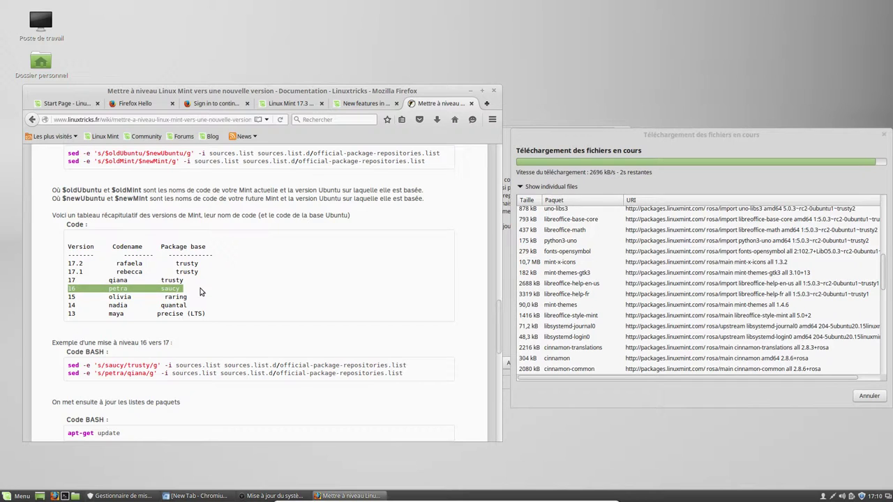
drag(67, 279, 189, 291)
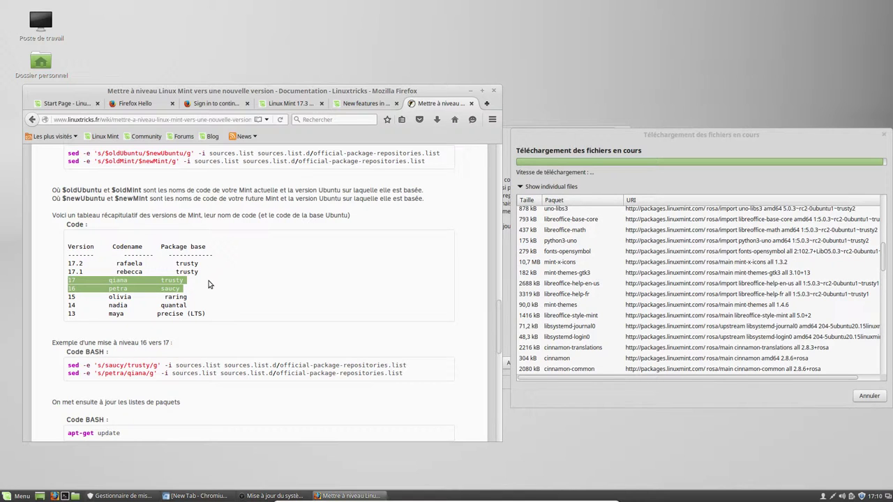
double_click(117, 365)
double_click(139, 365)
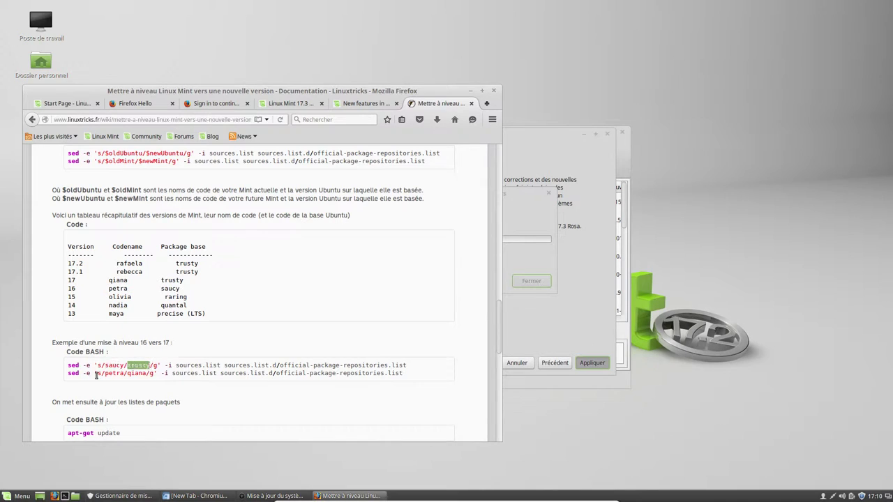
double_click(113, 373)
click(137, 374)
double_click(137, 374)
drag(217, 364, 382, 362)
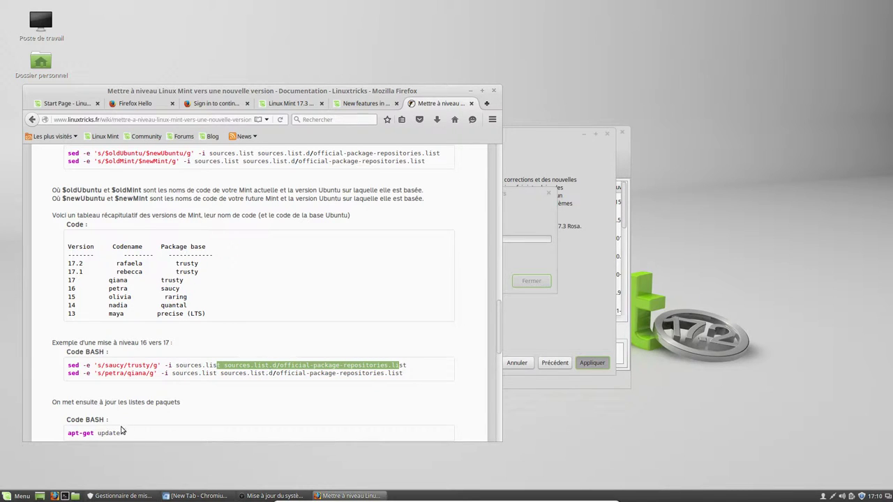
Read the article's remaining commands for package list update, dist-upgrade, reboot and backup removal, highlighting the second "apt-get dist-upgrade"
click(315, 403)
scroll(325, 376, down, 5)
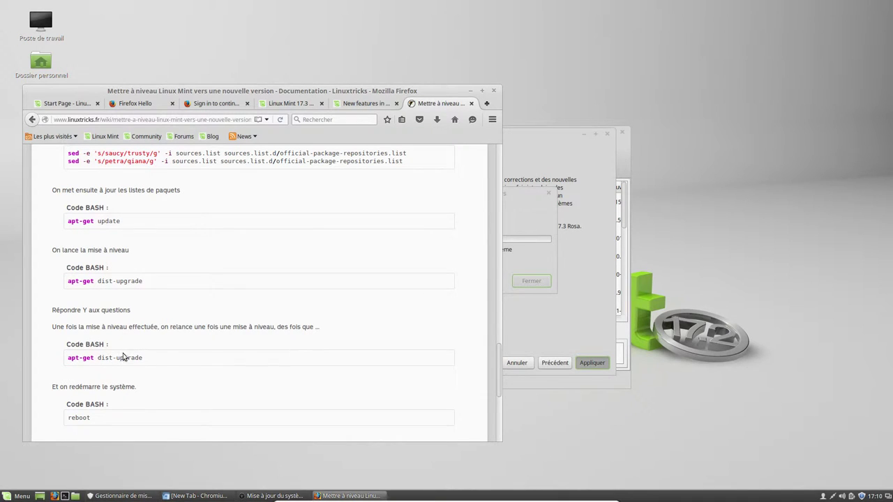
drag(66, 358, 186, 356)
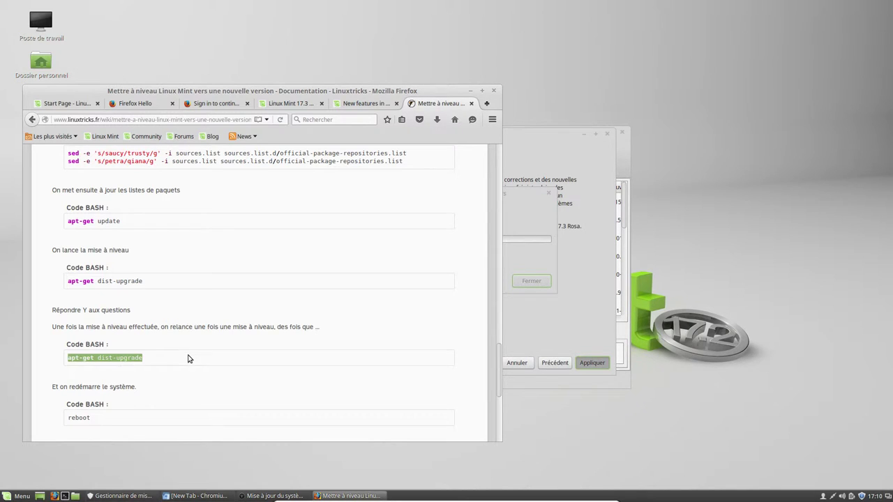
scroll(187, 359, down, 3)
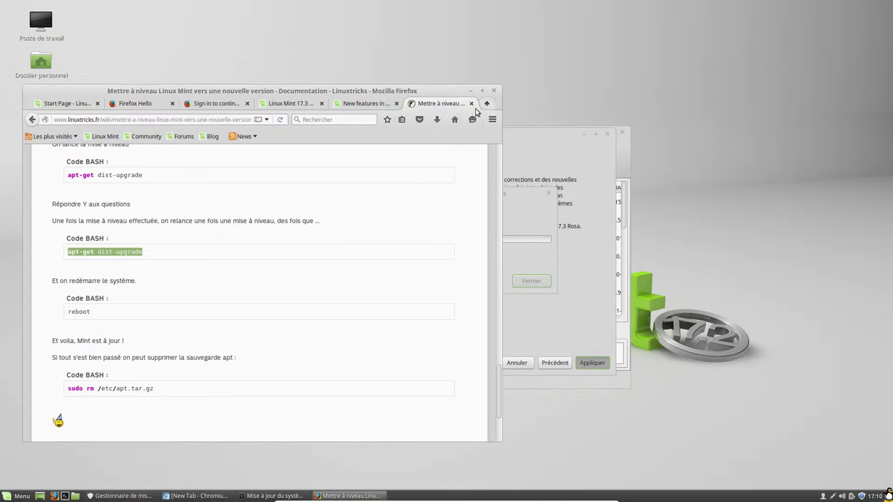
Display the Linux Mint 17.3 release notes tab and close the Start Page, Firefox Hello and sign-in tabs
click(290, 103)
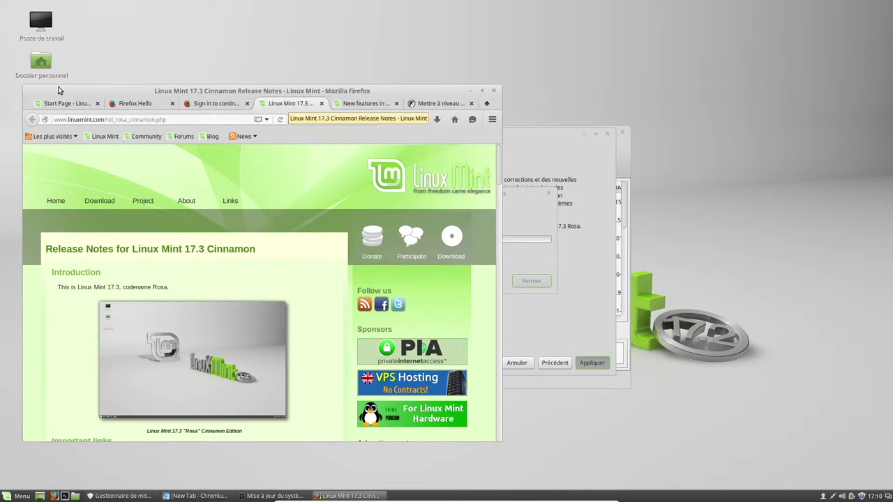
click(98, 103)
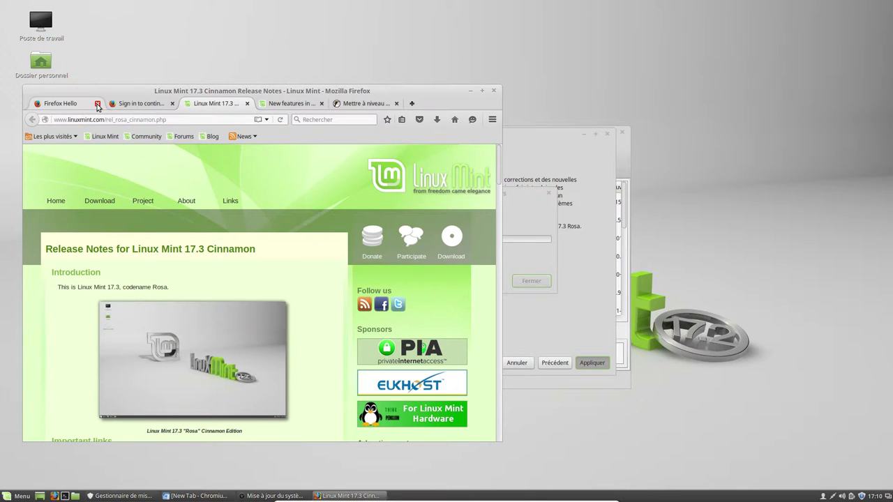
click(98, 103)
click(98, 104)
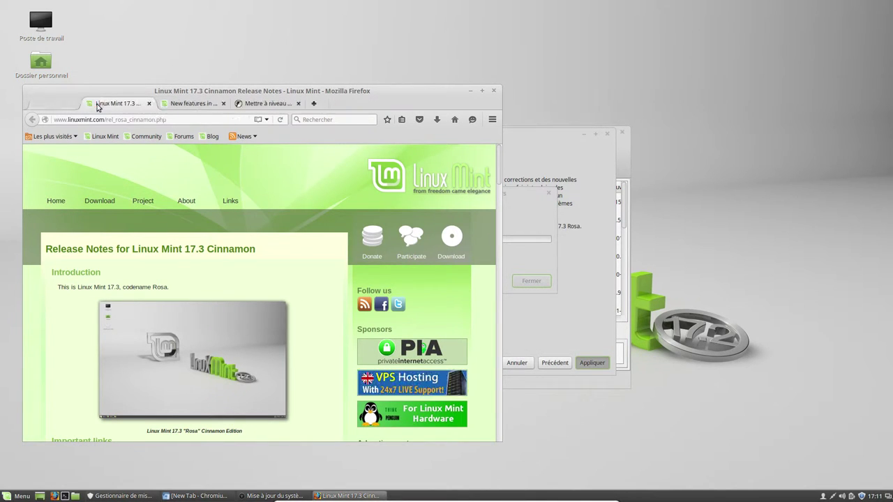
Read the known issues section of the Linux Mint 17.3 Cinnamon release notes
scroll(316, 284, down, 3)
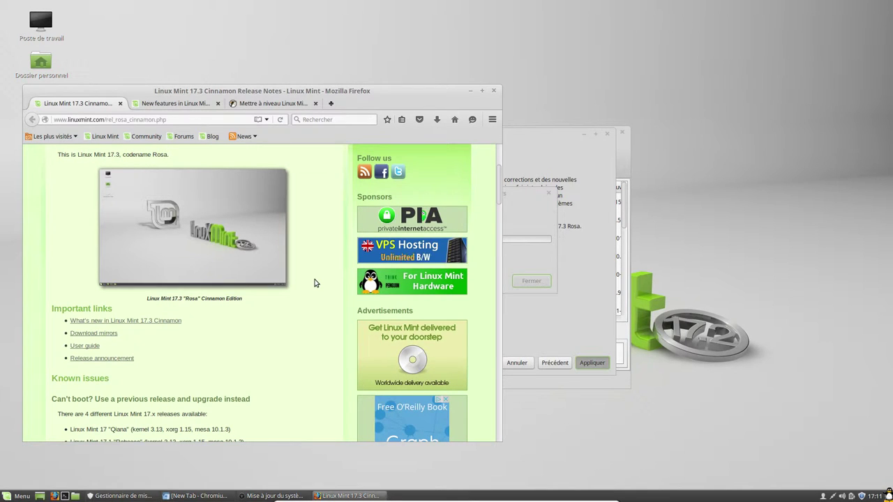
scroll(314, 282, down, 1)
scroll(314, 282, down, 3)
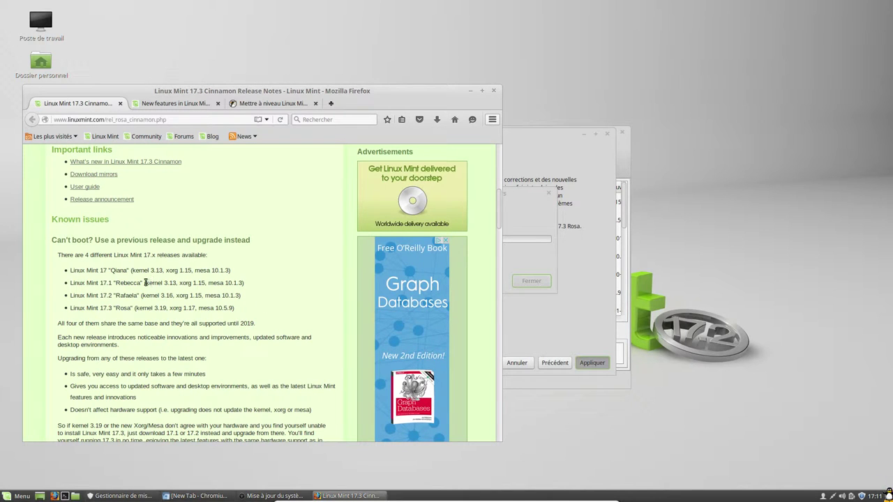
Read the release notes' advice on boot problems, new APT priorities, UEFI support and freezes with NVIDIA GeForce GPUs
scroll(135, 222, up, 1)
scroll(135, 222, up, 1)
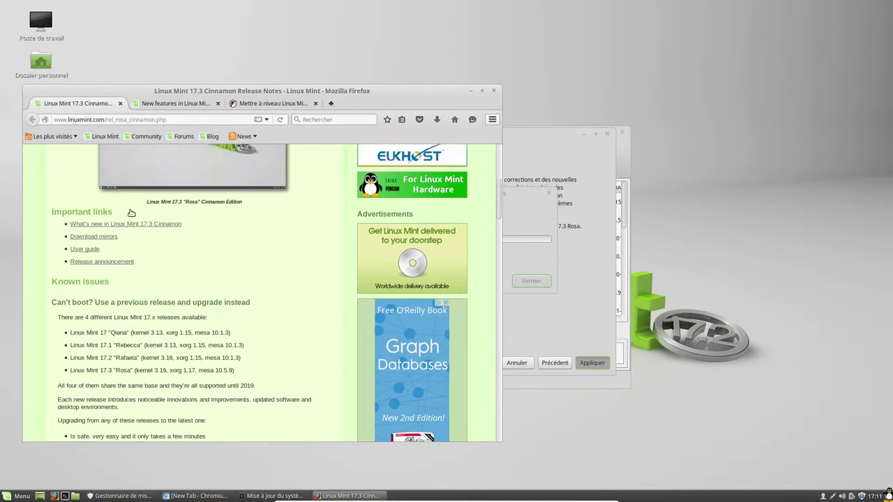
scroll(121, 258, down, 3)
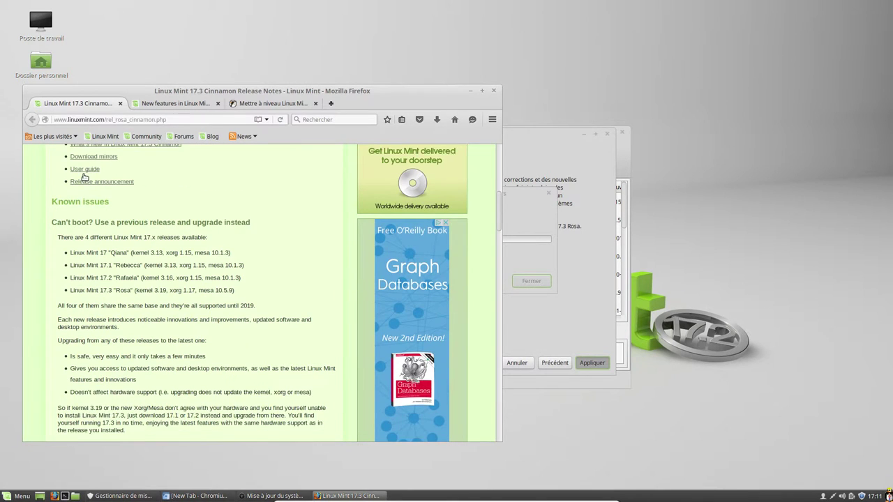
scroll(84, 195, down, 1)
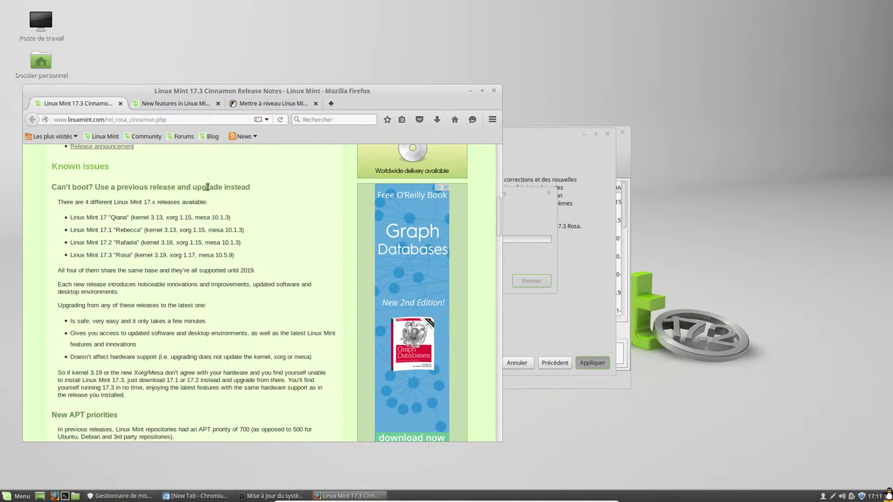
scroll(206, 188, down, 5)
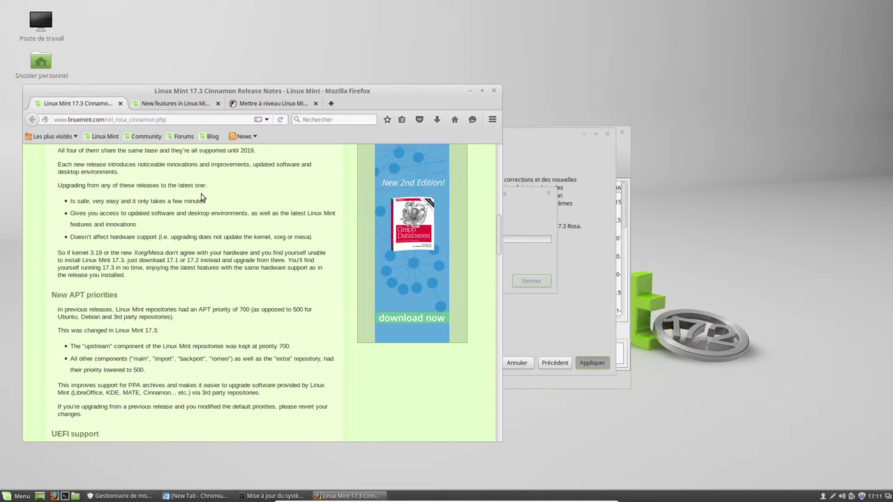
scroll(104, 277, down, 2)
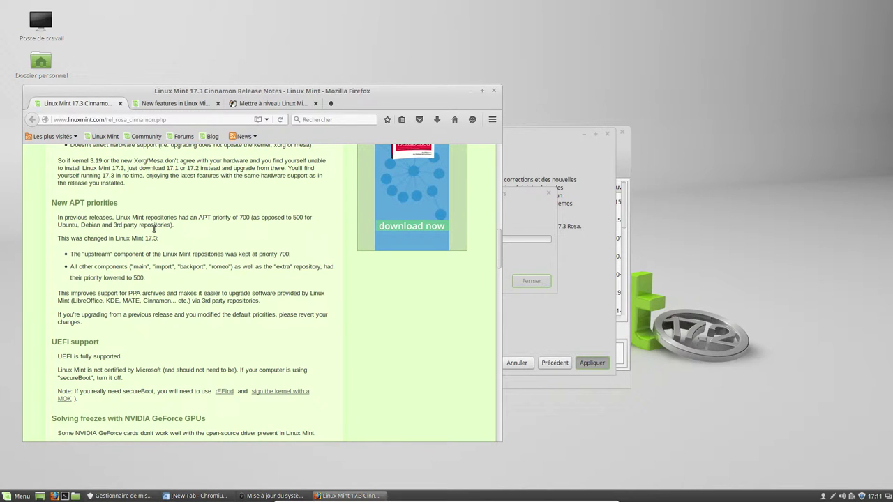
scroll(154, 230, down, 4)
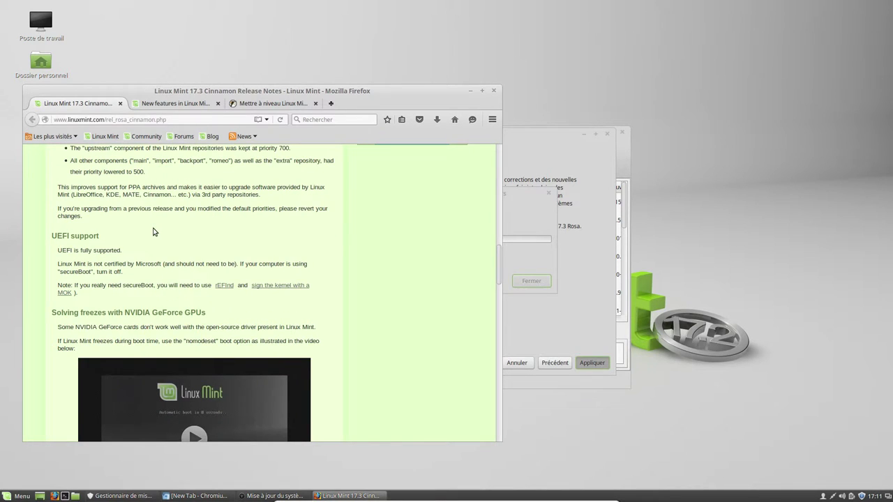
scroll(154, 231, down, 1)
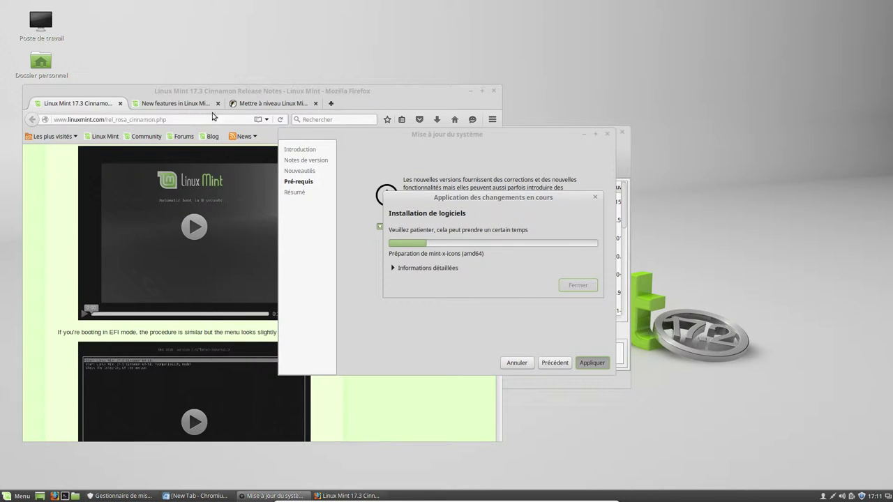
Bring the release notes back to the front and read the remaining issues, from NVIDIA driver installation to KDE apps and other issues
click(230, 94)
scroll(331, 329, down, 10)
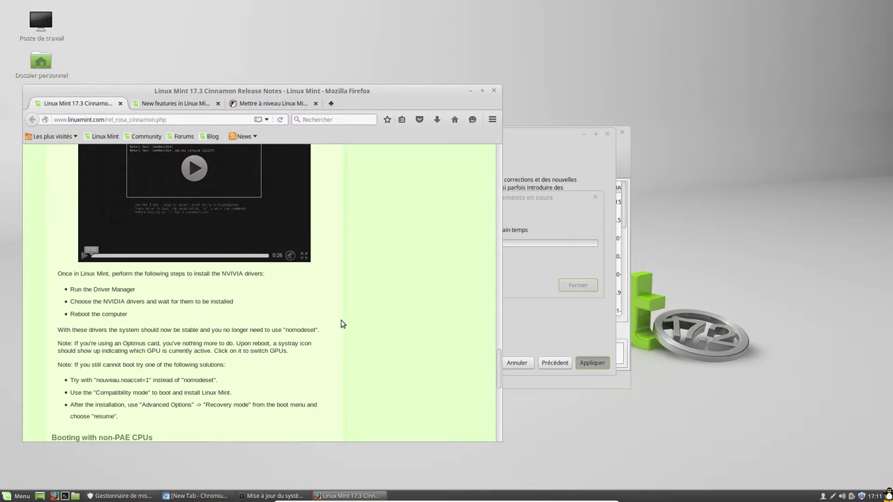
scroll(342, 324, down, 3)
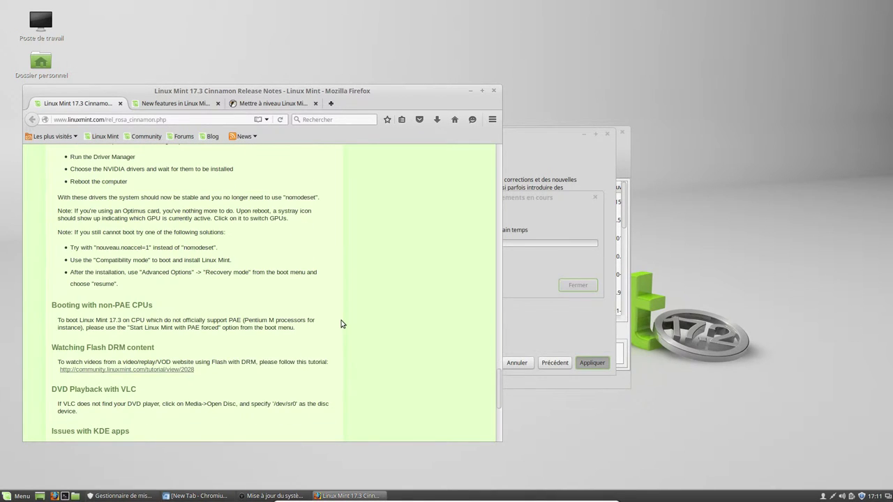
scroll(341, 324, down, 1)
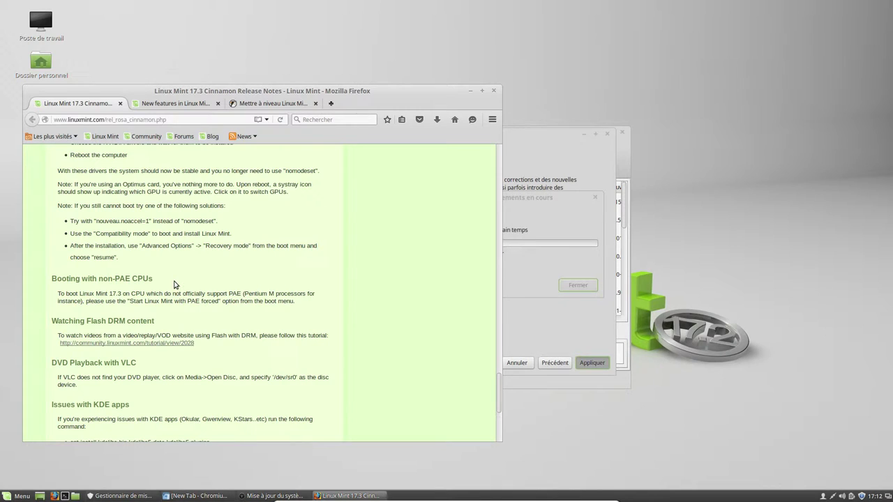
scroll(174, 285, down, 3)
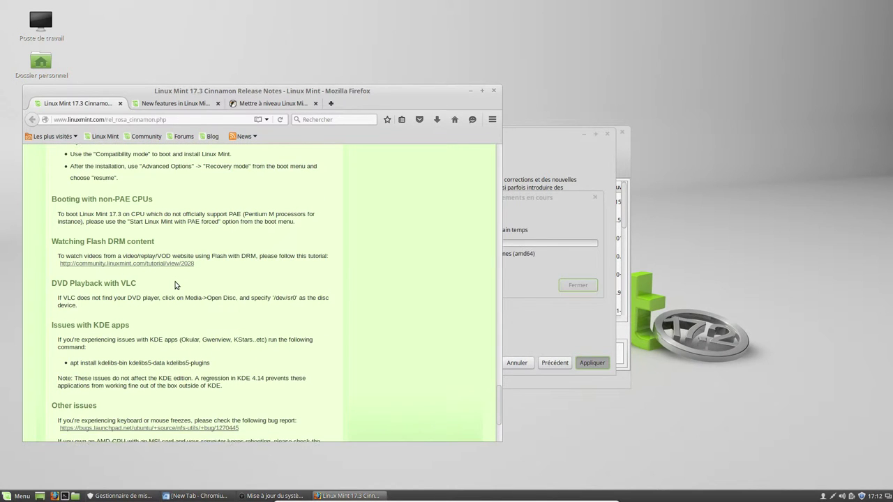
scroll(175, 285, down, 2)
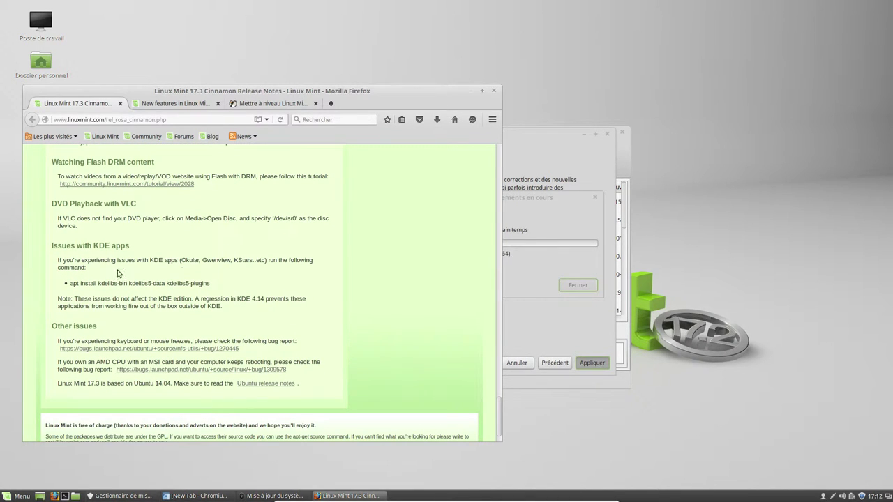
scroll(244, 302, down, 1)
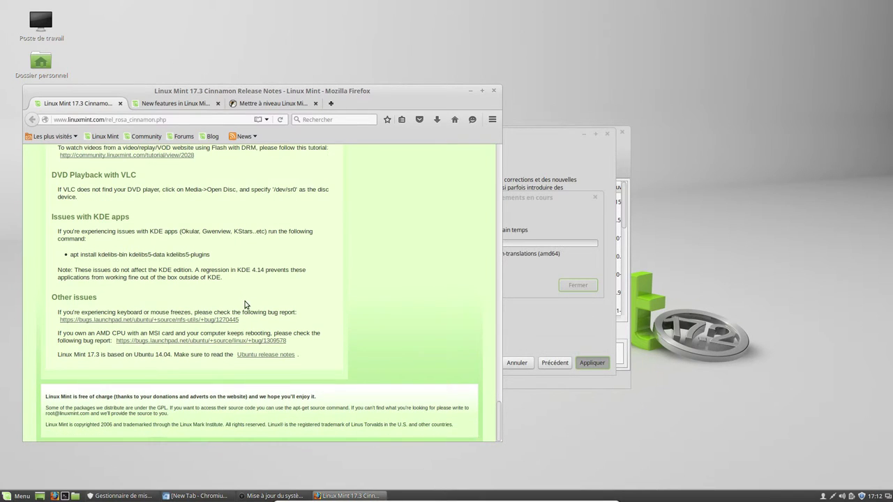
Display the new features page for Linux Mint 17.3 Cinnamon and read its introduction and Software Sources section
click(175, 103)
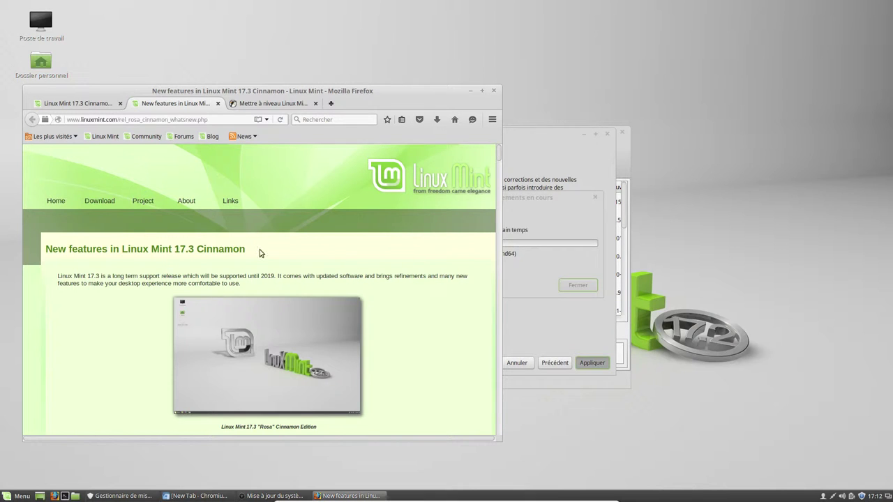
scroll(260, 249, down, 1)
scroll(261, 249, down, 2)
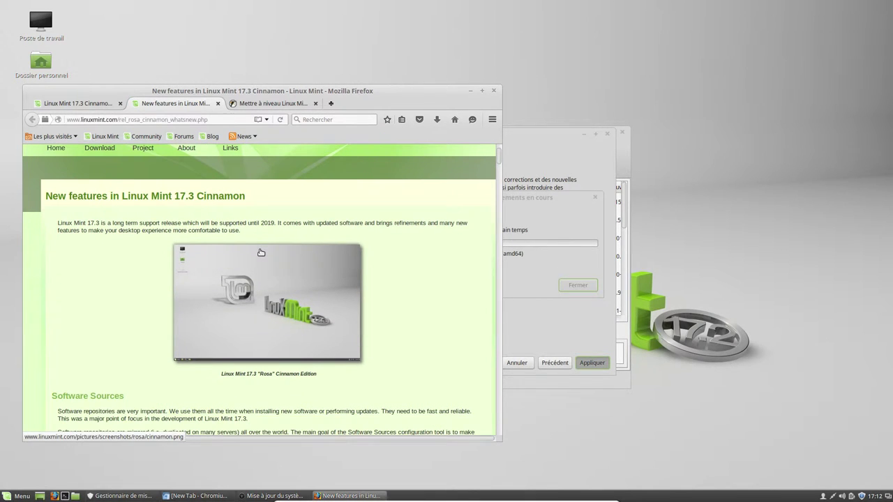
scroll(260, 252, down, 1)
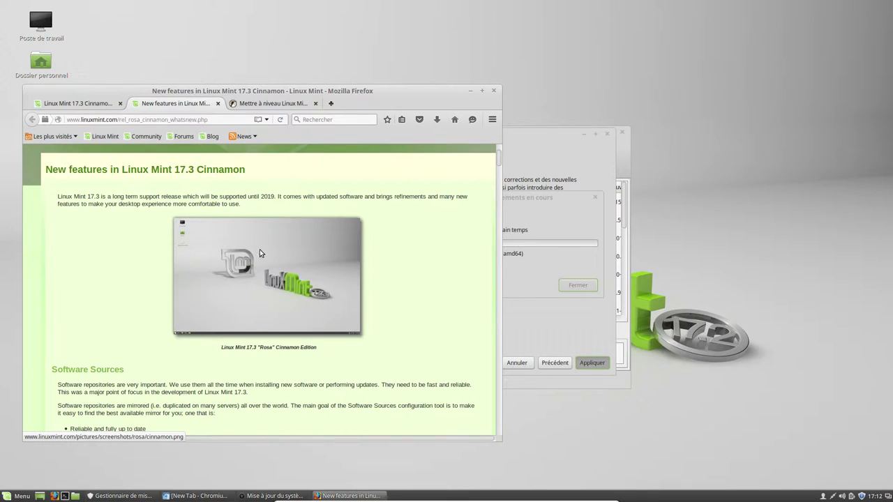
scroll(257, 248, down, 5)
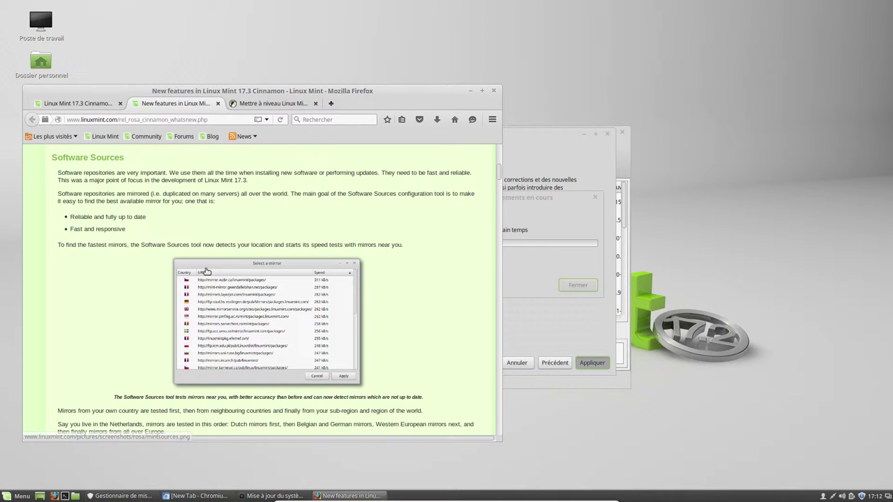
scroll(204, 265, down, 1)
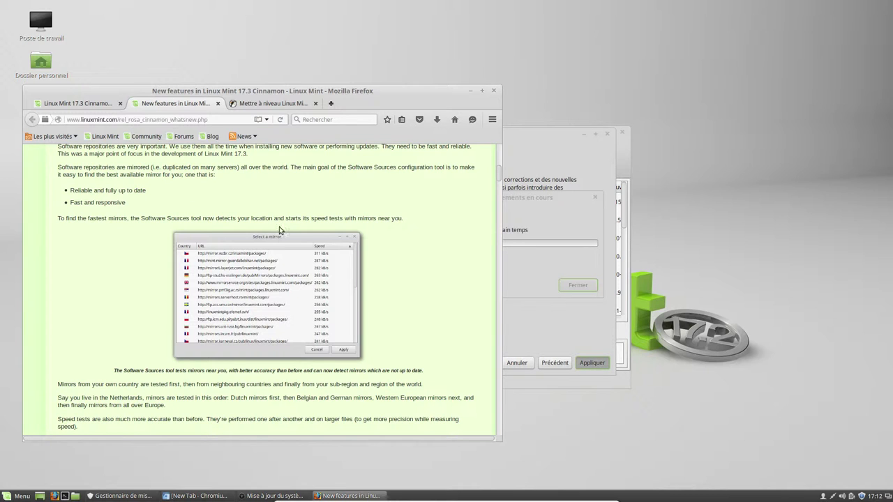
scroll(285, 230, down, 2)
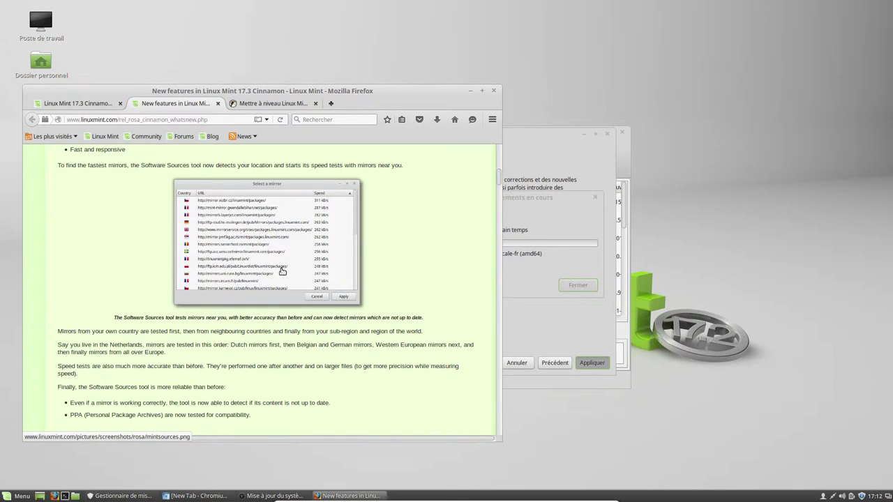
Read the Update Manager and Driver Manager sections of the new features page
scroll(282, 272, down, 5)
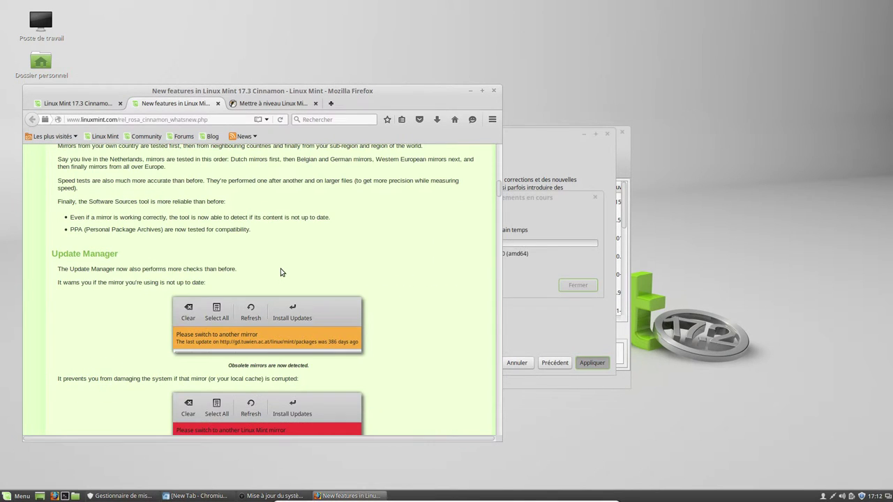
scroll(281, 272, down, 2)
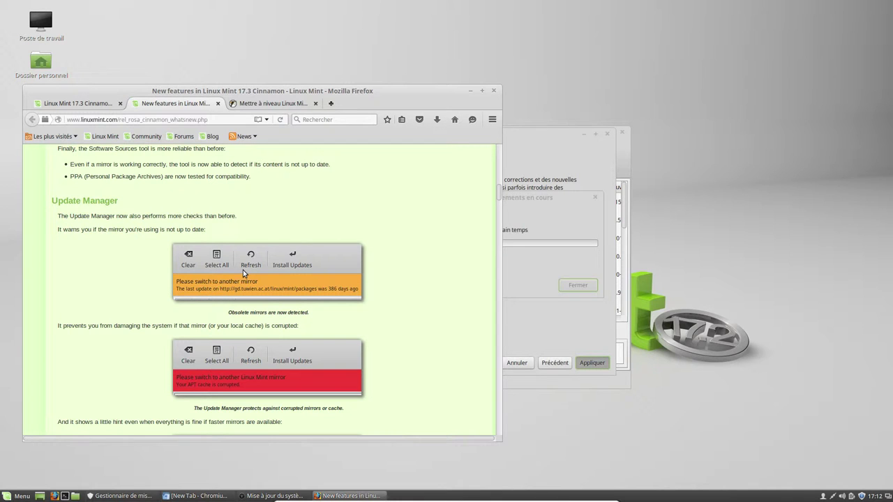
scroll(243, 270, down, 2)
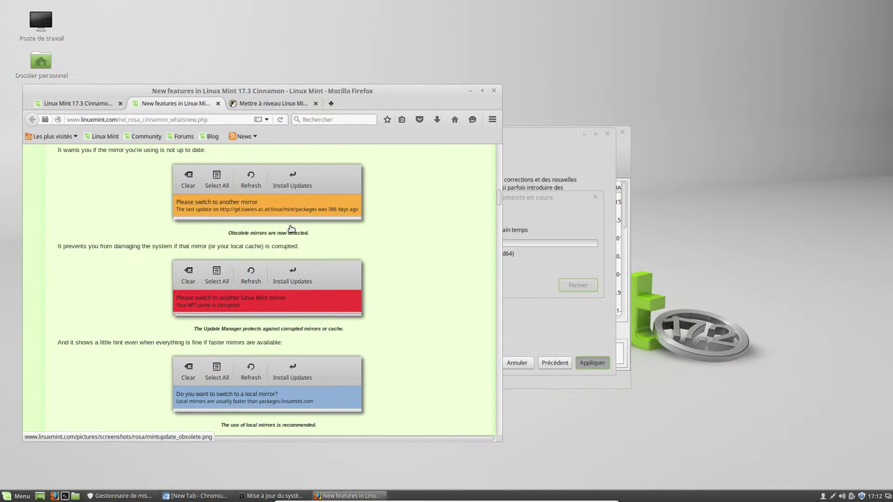
scroll(317, 294, down, 7)
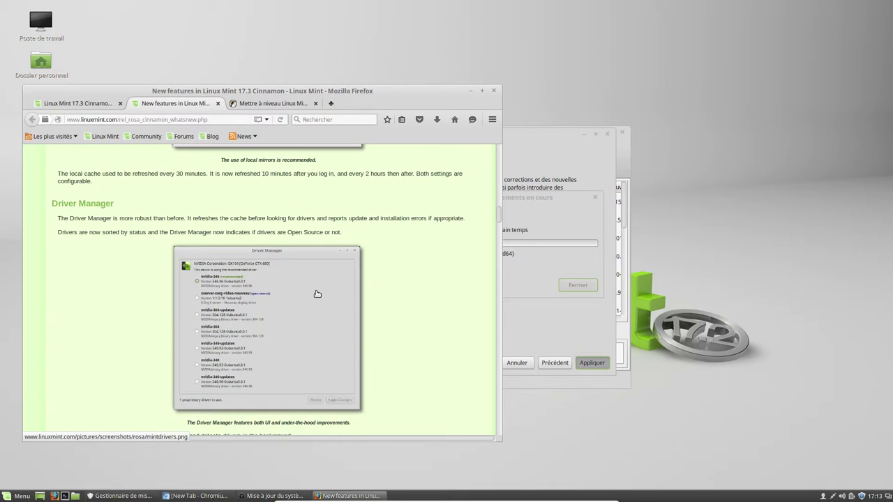
scroll(316, 294, down, 1)
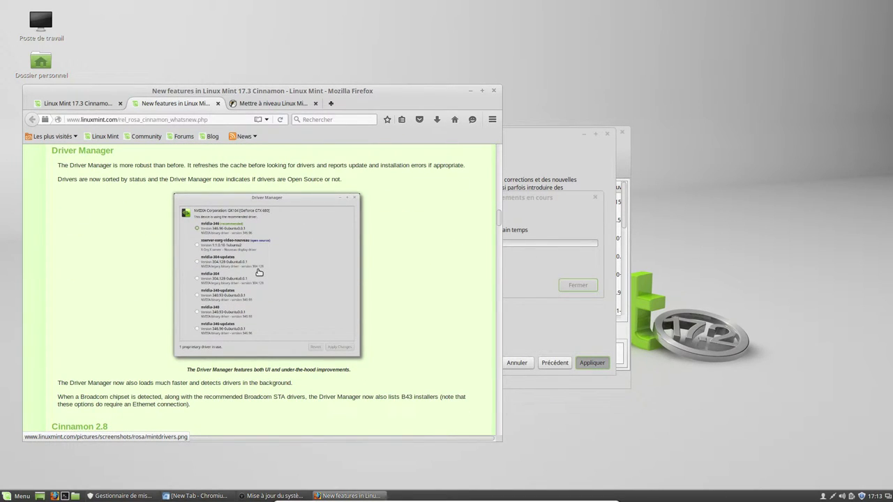
Read the Cinnamon 2.8 section of the new features page up to the sound applet under Better applets
scroll(257, 273, down, 5)
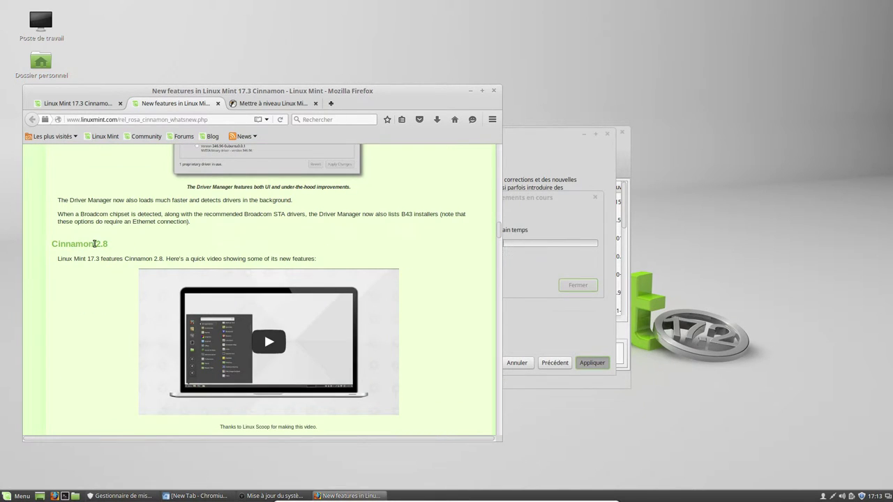
scroll(88, 248, down, 1)
scroll(114, 254, down, 1)
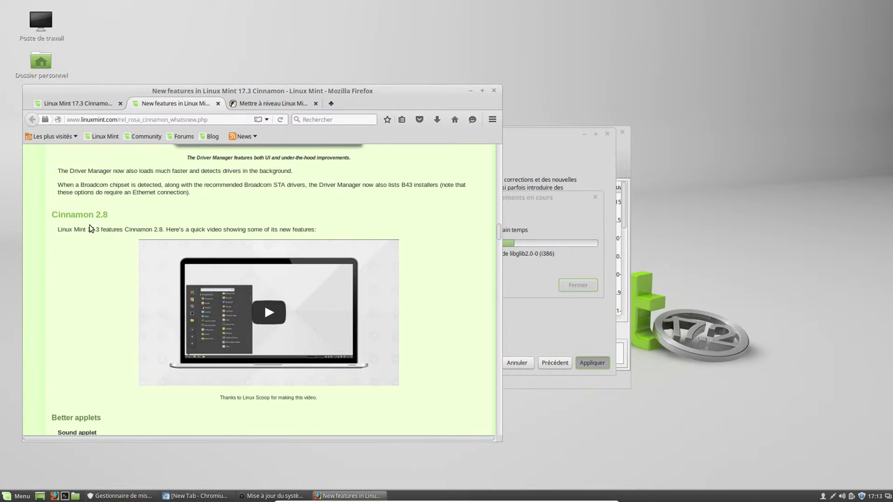
scroll(89, 225, down, 5)
scroll(89, 226, down, 2)
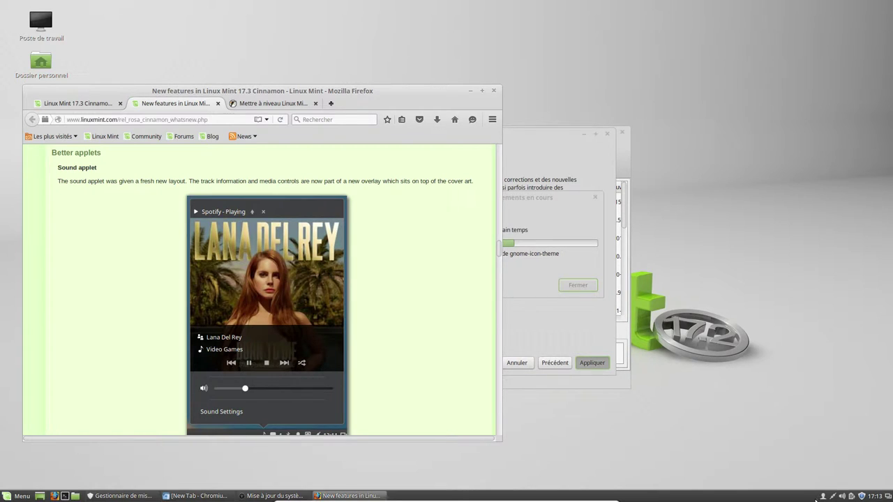
Look at the desktop's own power and user applet menus for comparison, and close them again
click(851, 497)
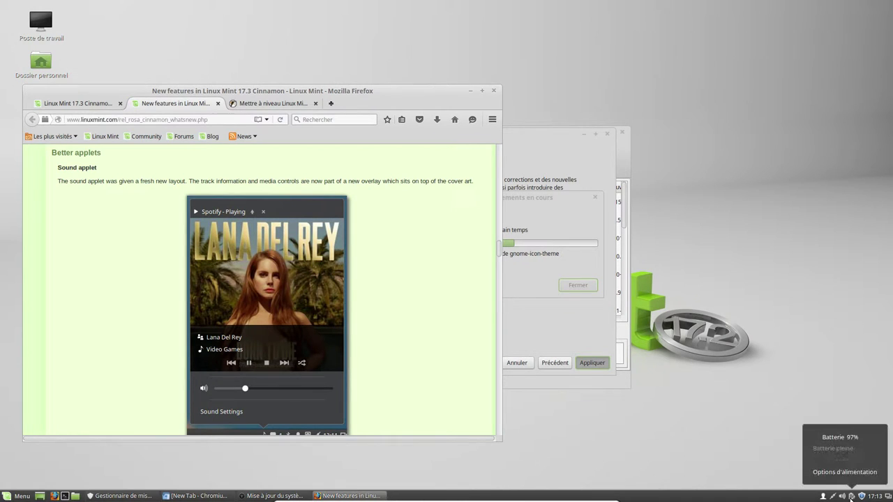
click(831, 498)
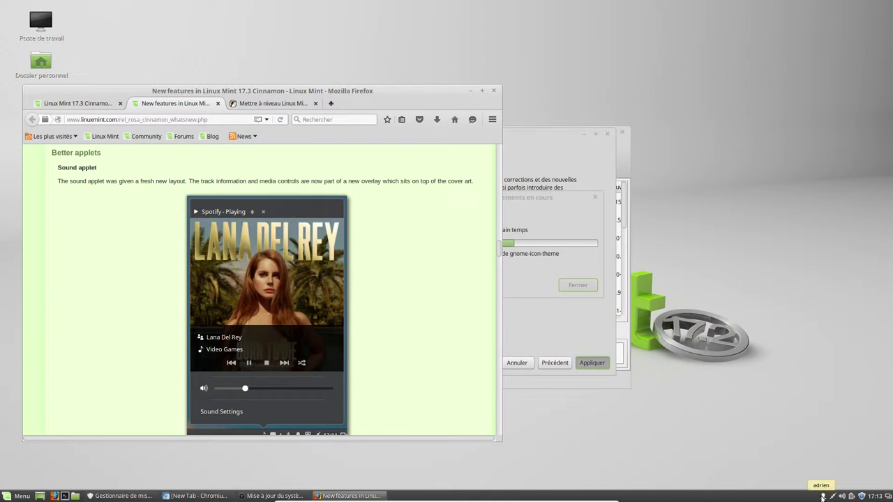
click(823, 497)
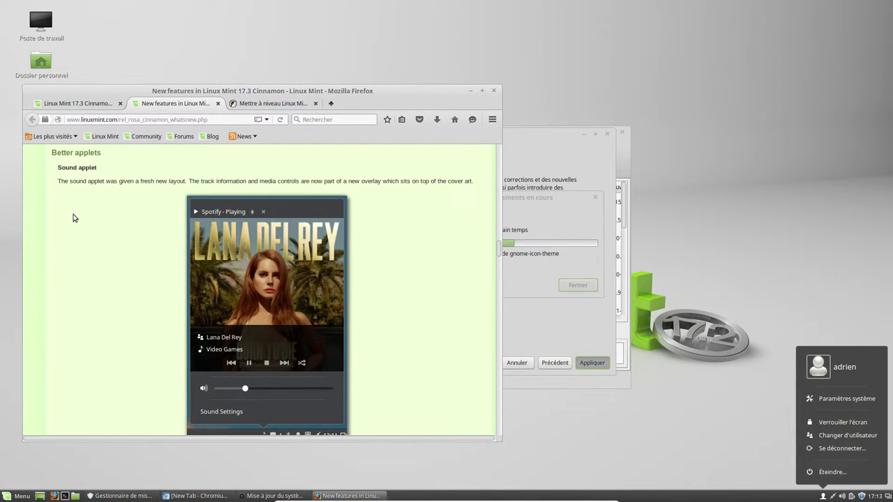
click(142, 179)
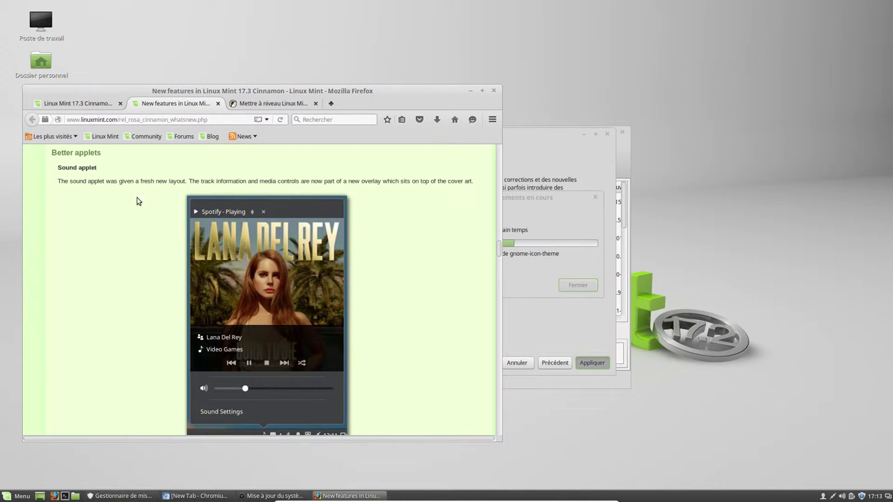
Examine the sound applet's new layout and context menu on the new features page, down to the power applet description
scroll(230, 264, down, 1)
scroll(255, 262, down, 3)
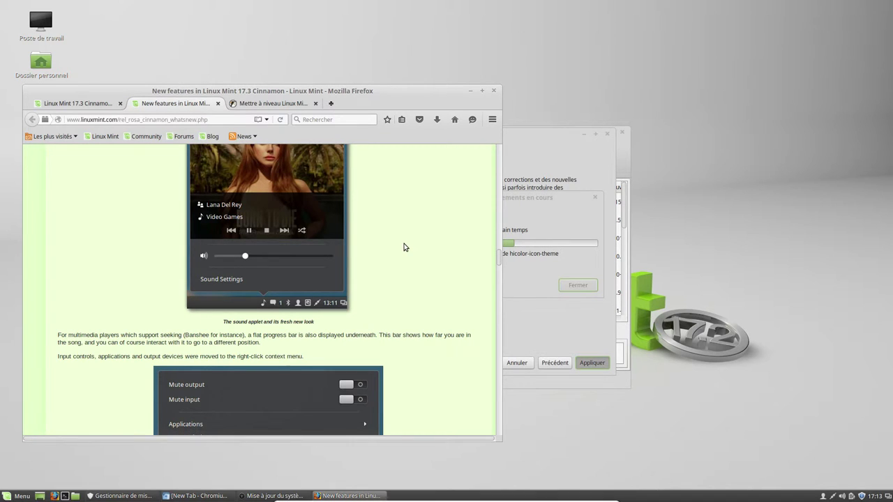
scroll(404, 247, up, 2)
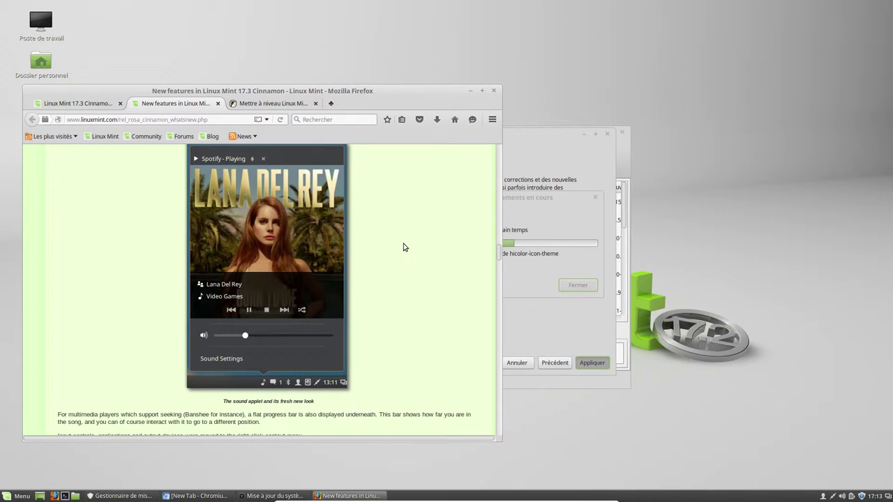
scroll(403, 247, up, 1)
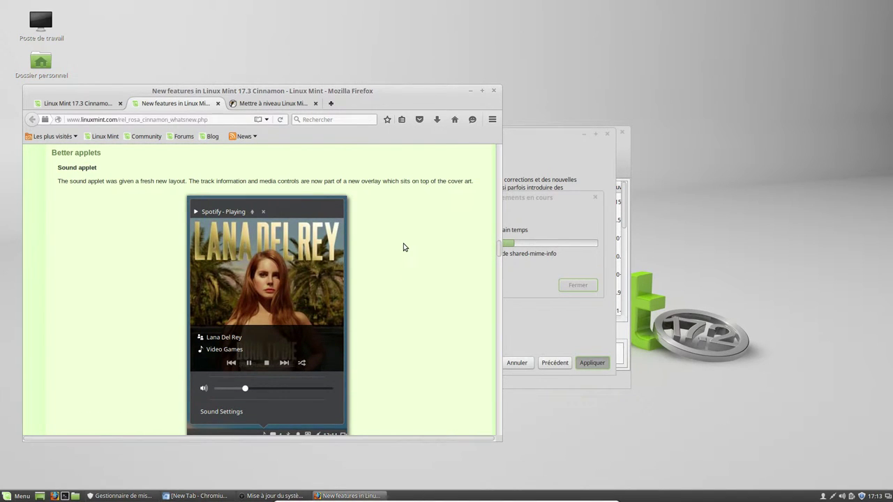
scroll(404, 247, down, 5)
scroll(403, 249, down, 4)
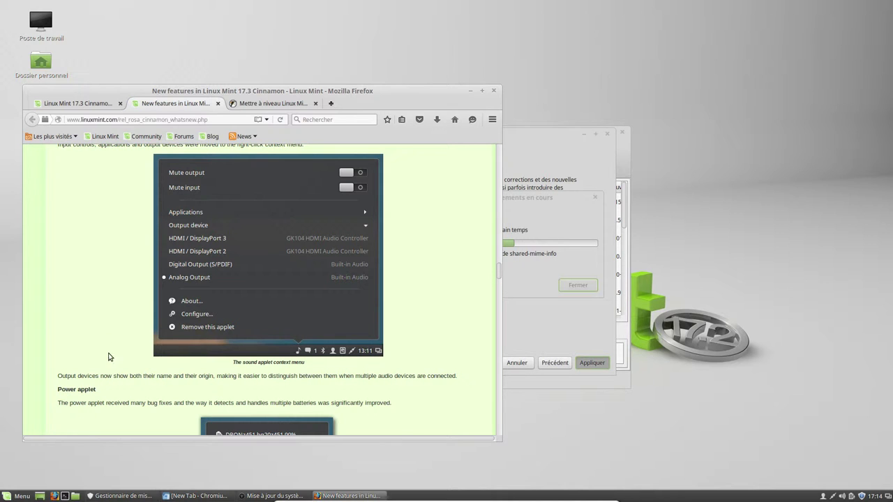
Read the power applet, workspace switcher, system tray and window list descriptions, checking the desktop's own power applet for comparison
scroll(114, 346, down, 5)
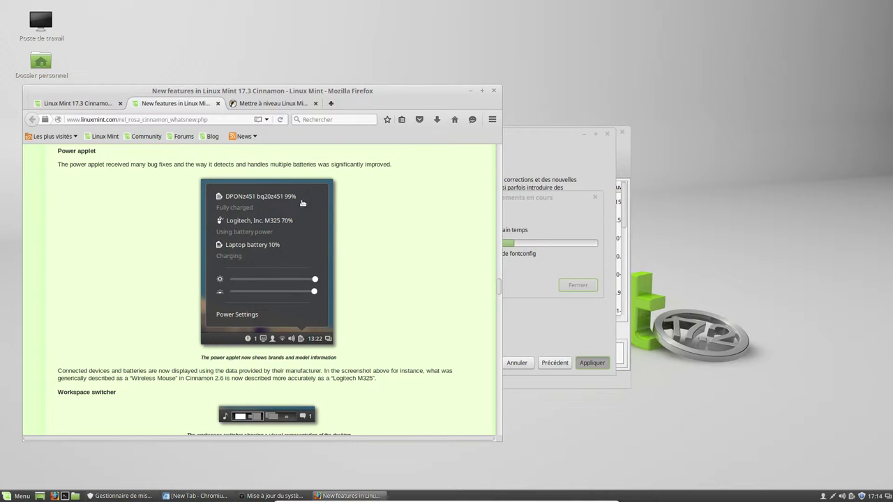
click(852, 496)
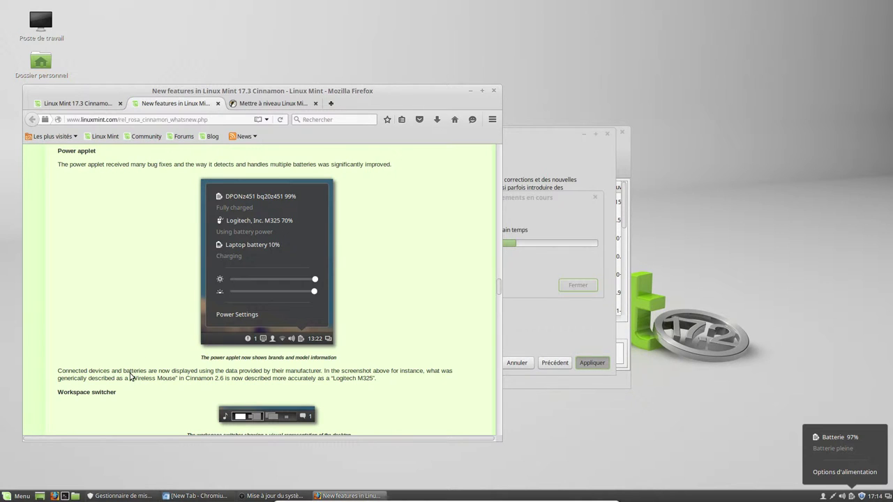
scroll(201, 270, down, 5)
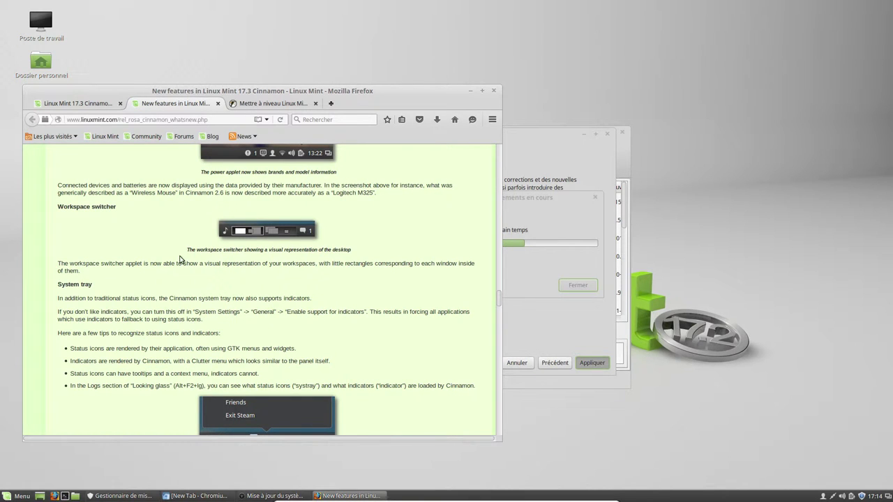
scroll(180, 257, down, 6)
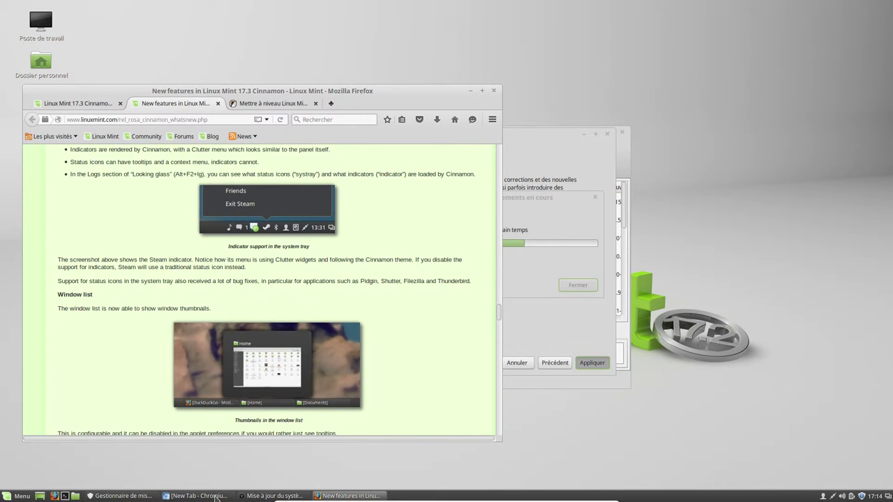
key(Down)
key(Down)
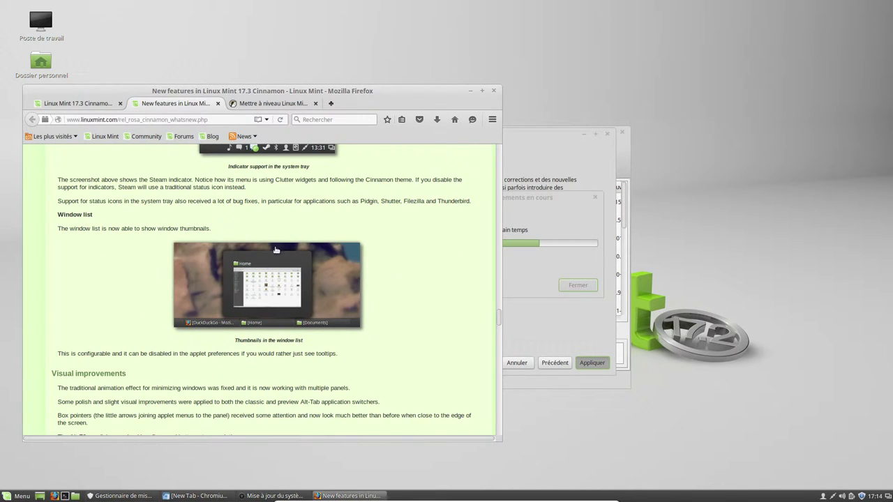
Read the new features page from Visual improvements through display settings, session manager and Nemo improvements to the Login Screen section
scroll(162, 337, down, 4)
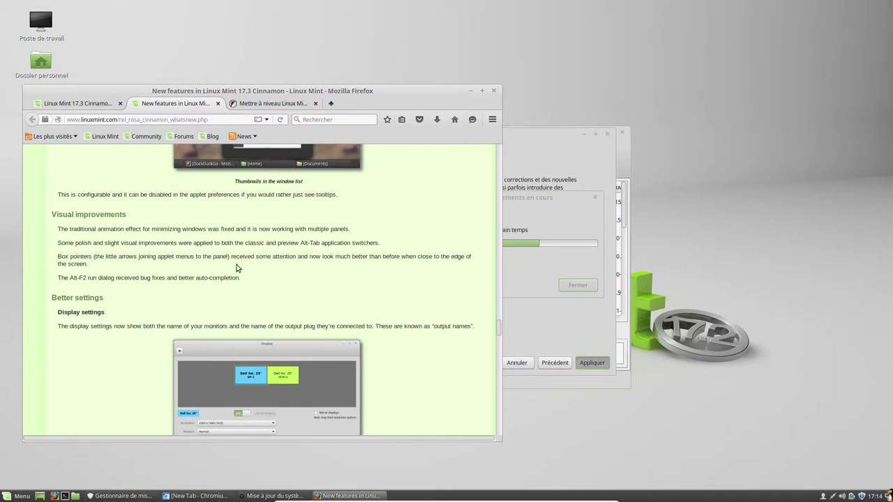
scroll(187, 249, down, 4)
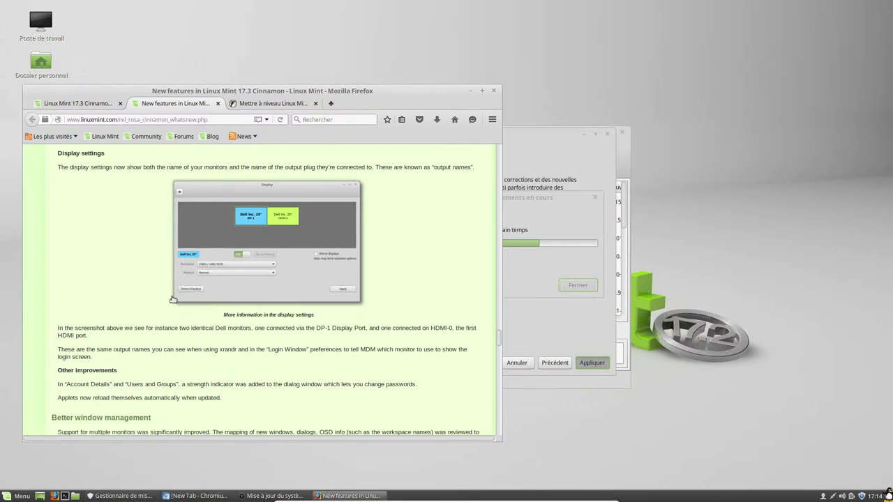
scroll(174, 297, down, 4)
scroll(174, 293, down, 12)
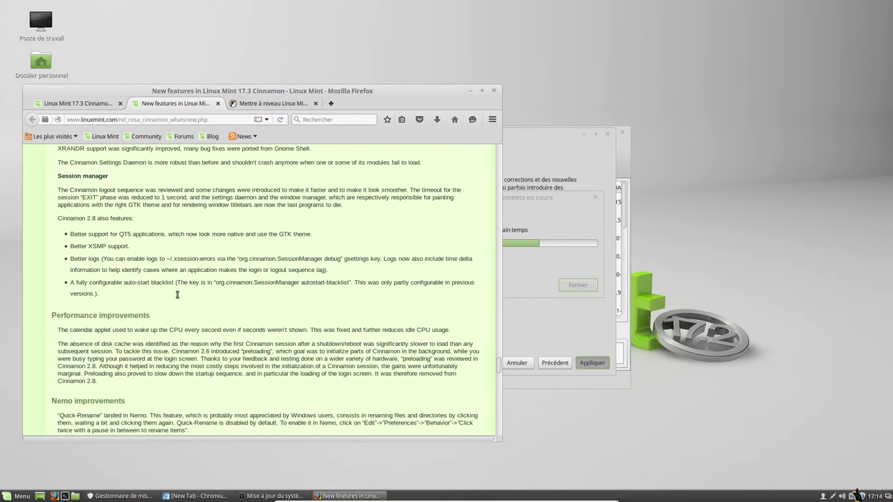
scroll(136, 295, down, 4)
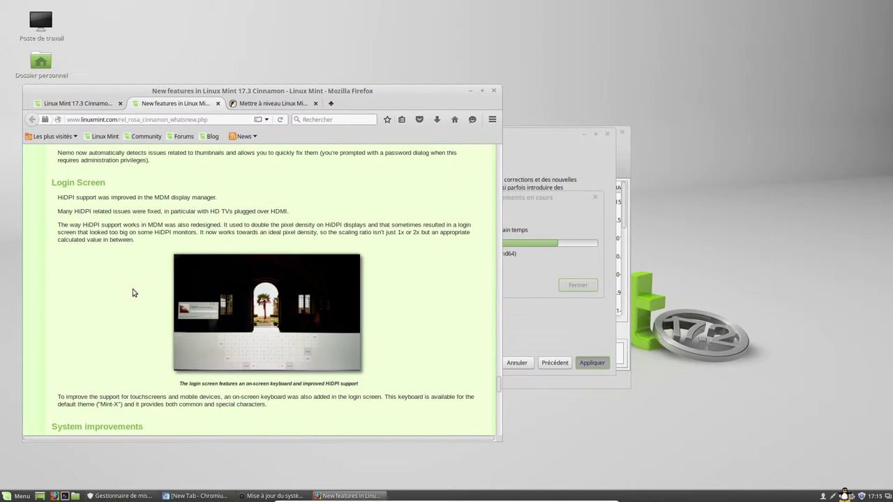
Read the Login Screen, System improvements, Other improvements, Main components and LTS strategy sections at the end of the new features page
scroll(133, 291, down, 3)
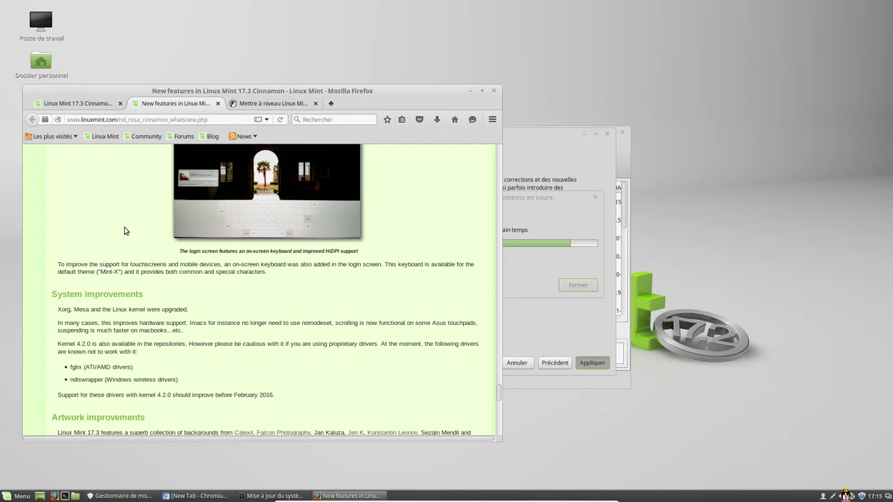
scroll(124, 231, down, 1)
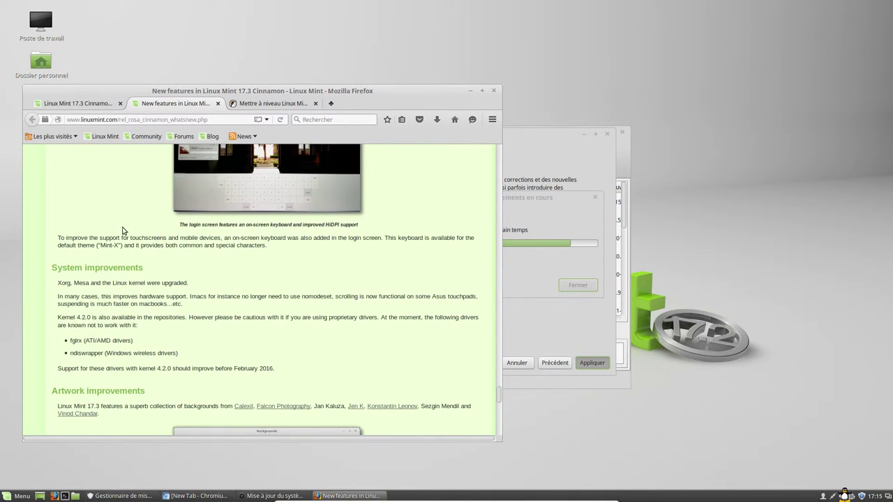
scroll(122, 231, down, 13)
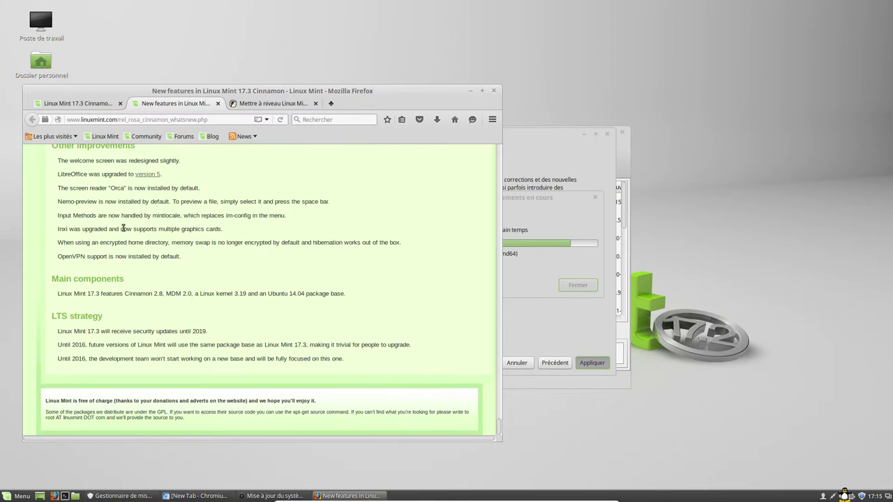
scroll(161, 236, up, 4)
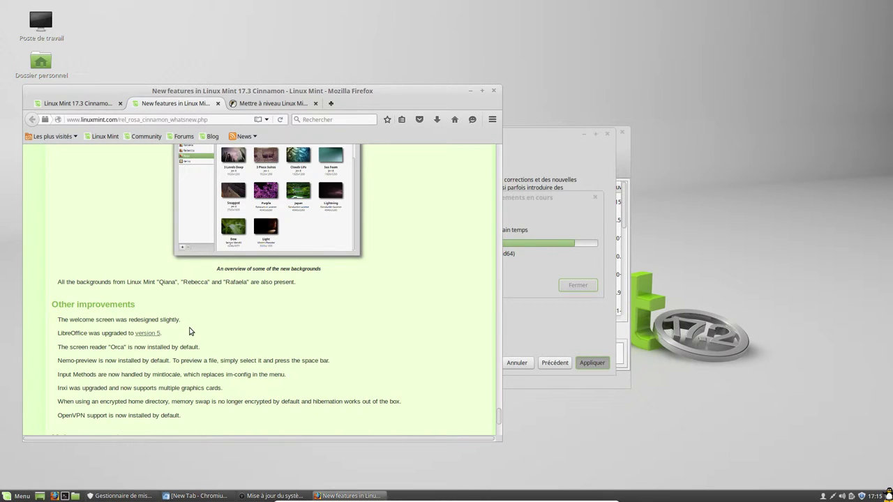
scroll(189, 332, down, 2)
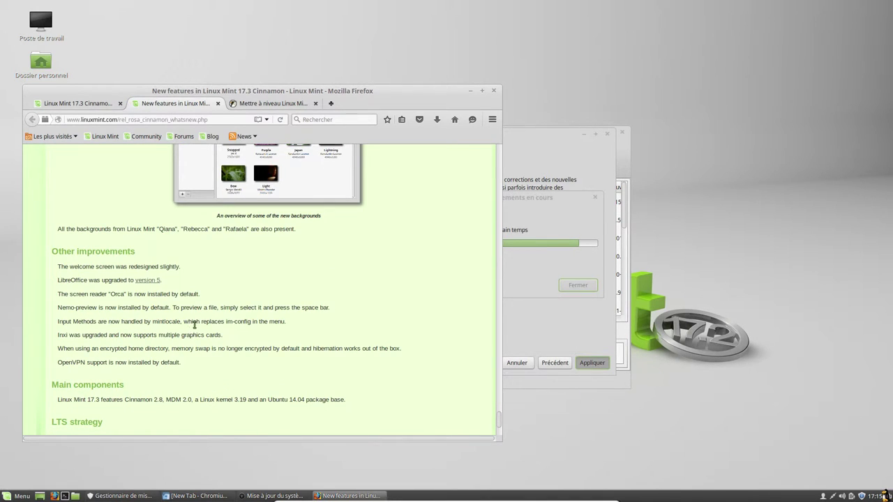
scroll(196, 323, down, 4)
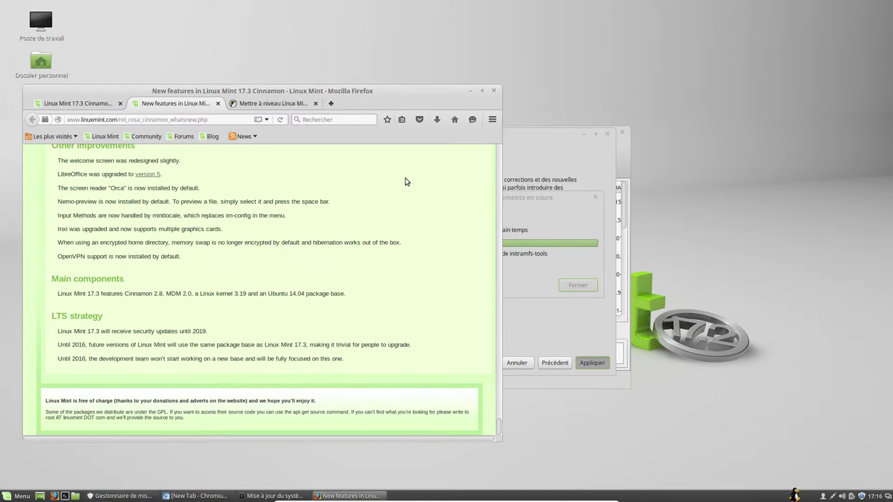
Minimize Firefox, try to quit it with its tabs saved, and force the unresponsive browser to quit
click(471, 91)
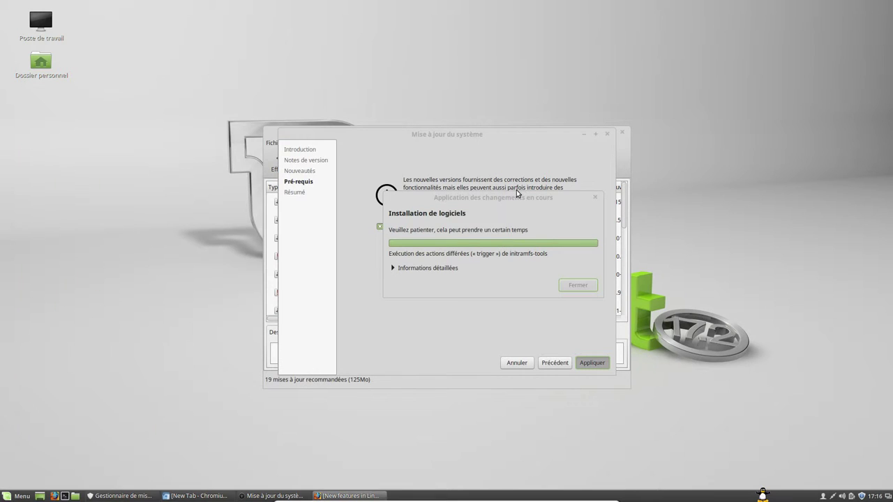
click(442, 201)
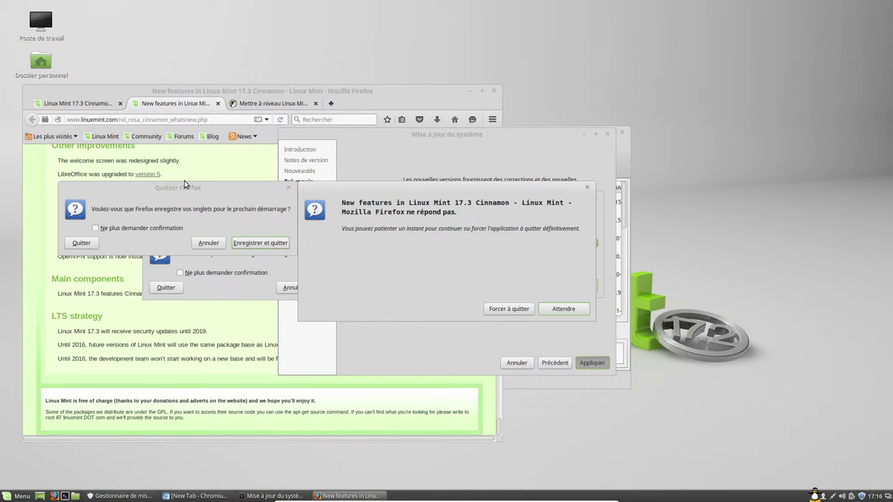
click(257, 246)
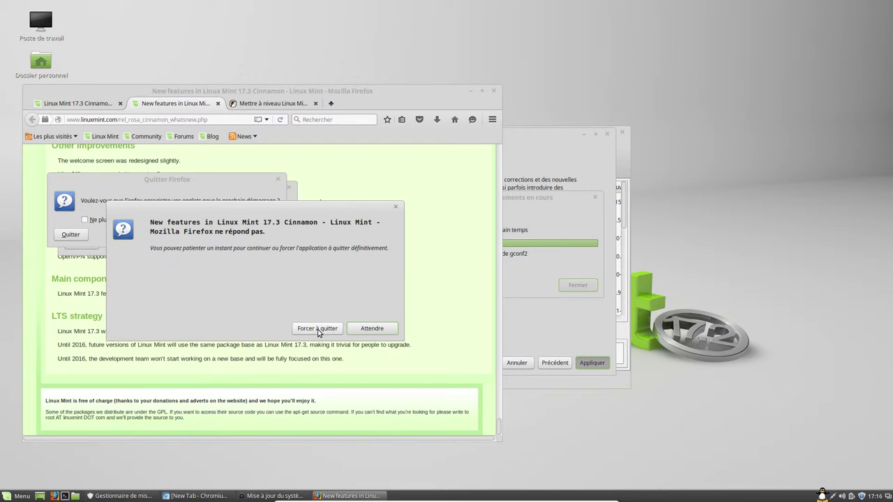
click(317, 329)
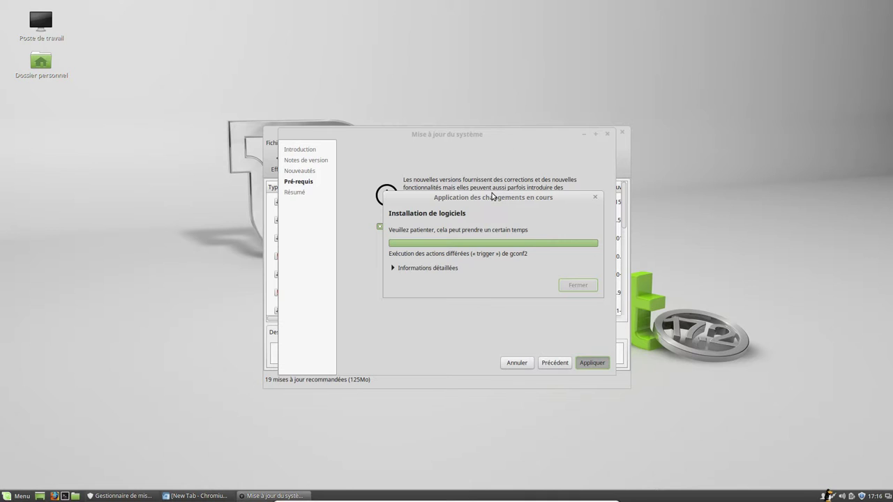
Close the system upgrade wizard once the software installation finishes, along with the Update Manager window
drag(489, 196, 467, 199)
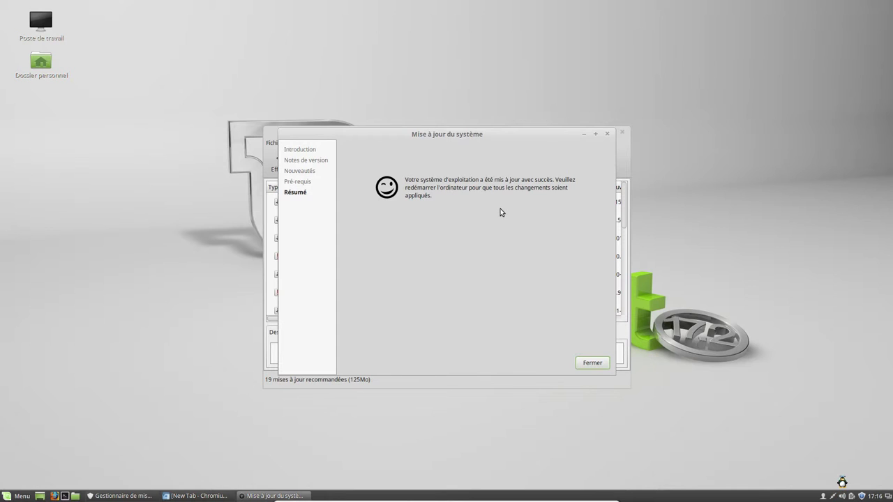
click(596, 363)
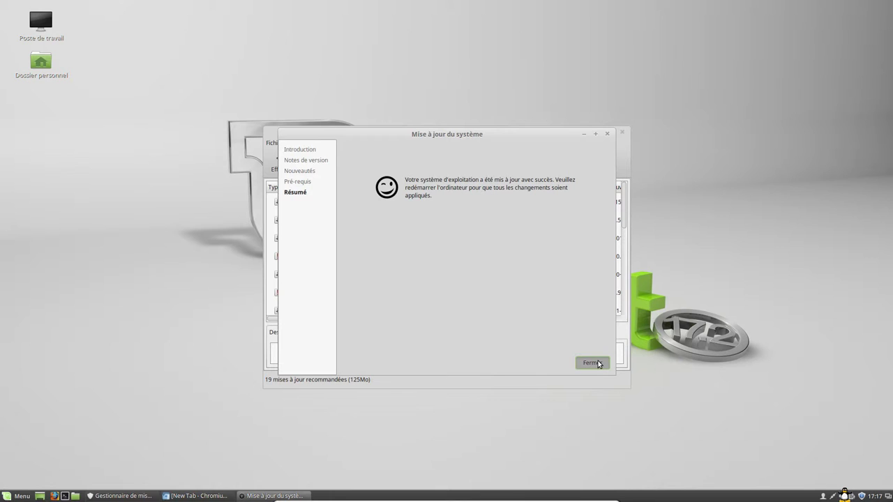
click(606, 135)
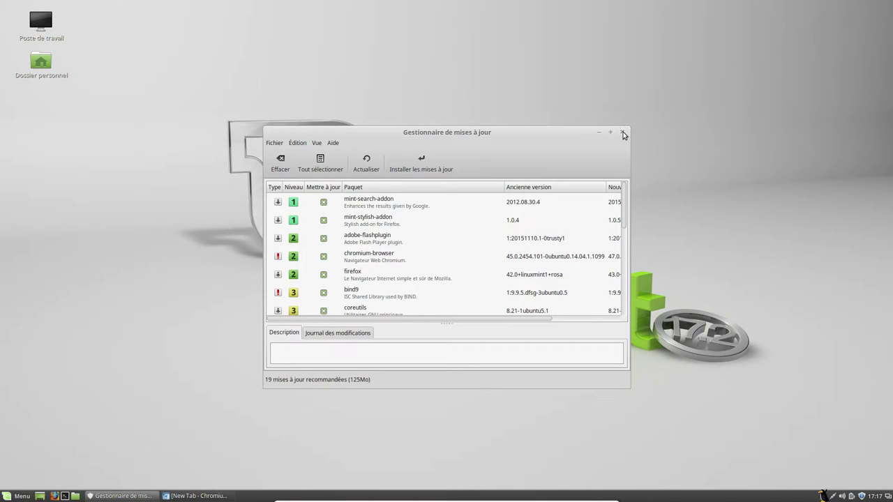
click(623, 133)
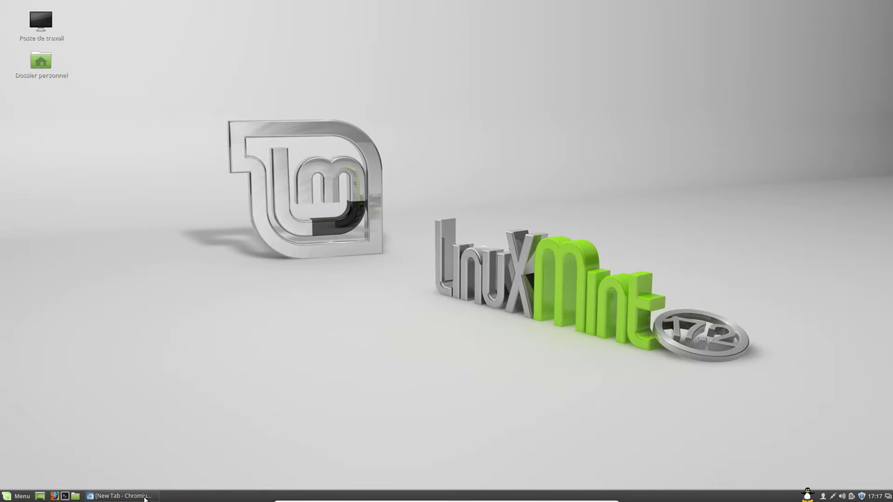
Bring up the Chromium window and close it
click(143, 498)
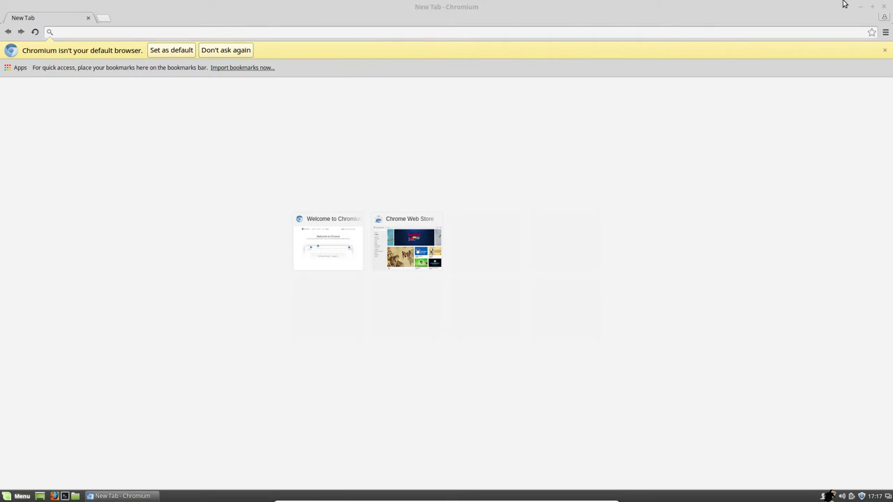
key(Escape)
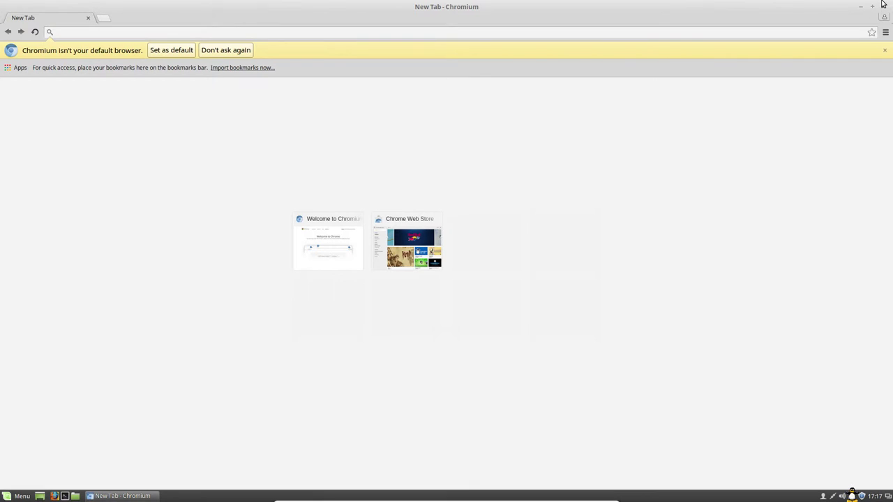
click(881, 5)
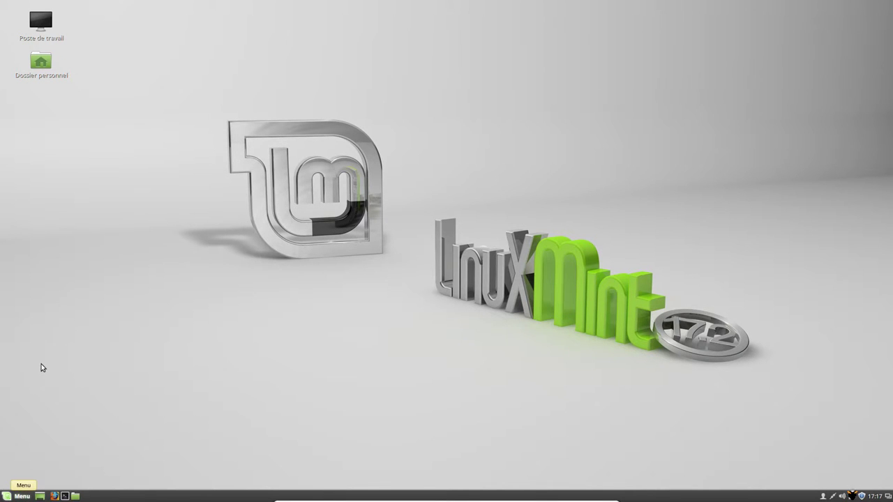
Restart the virtual machine so that all the upgrade's changes are applied
key(super)
click(405, 291)
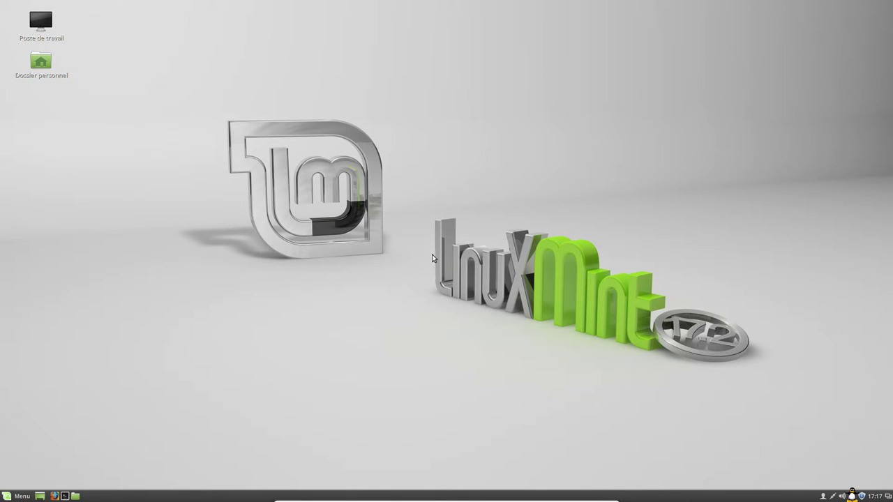
click(417, 274)
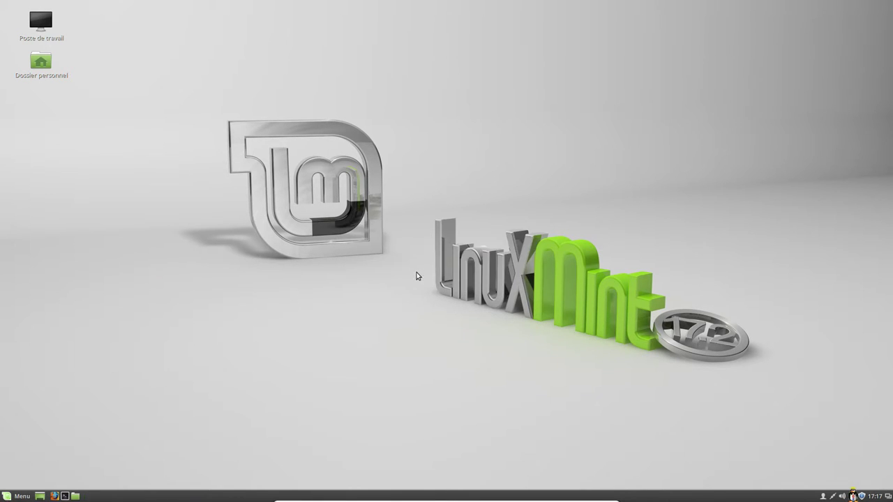
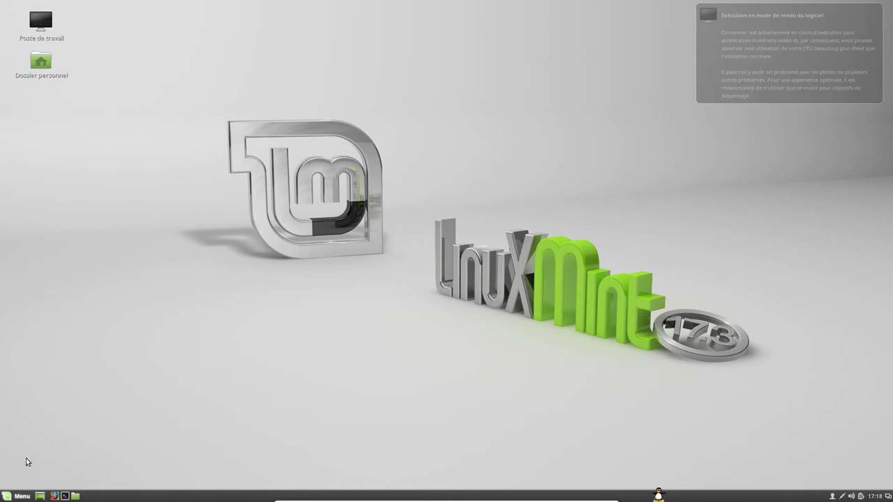
Check the operating system and Cinnamon versions in the system information settings, and close the settings window
key(super)
click(34, 306)
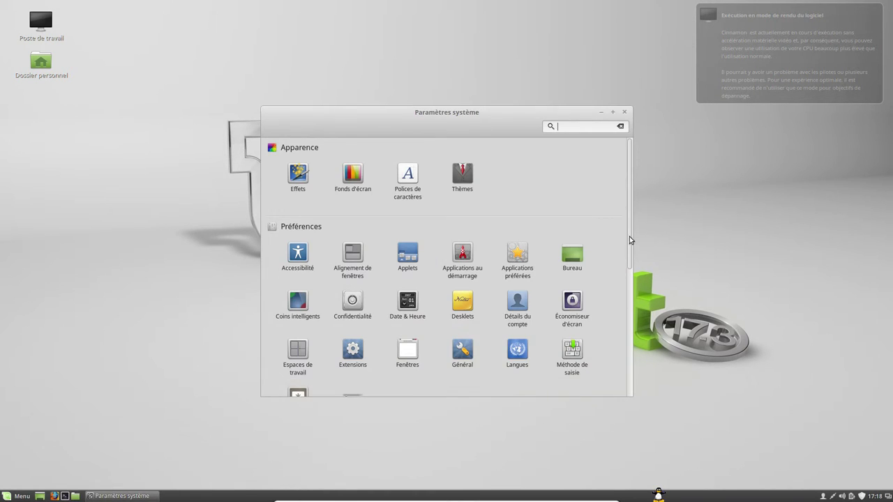
drag(629, 236, 617, 374)
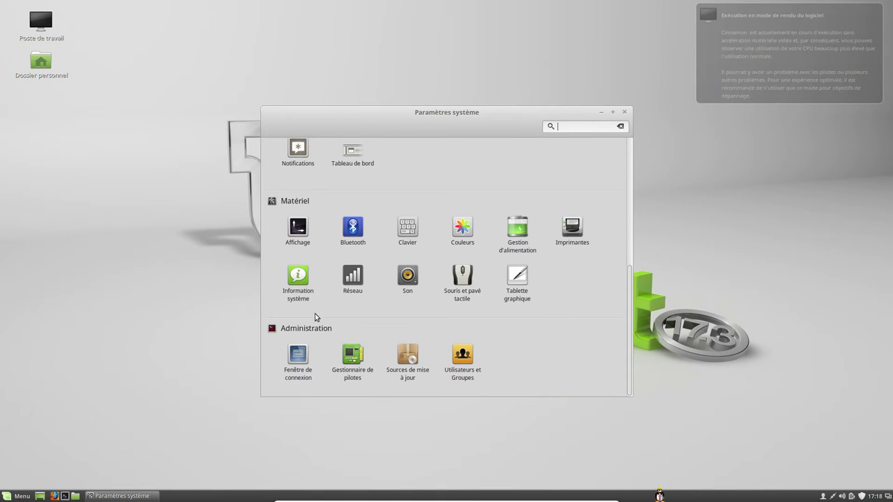
click(294, 280)
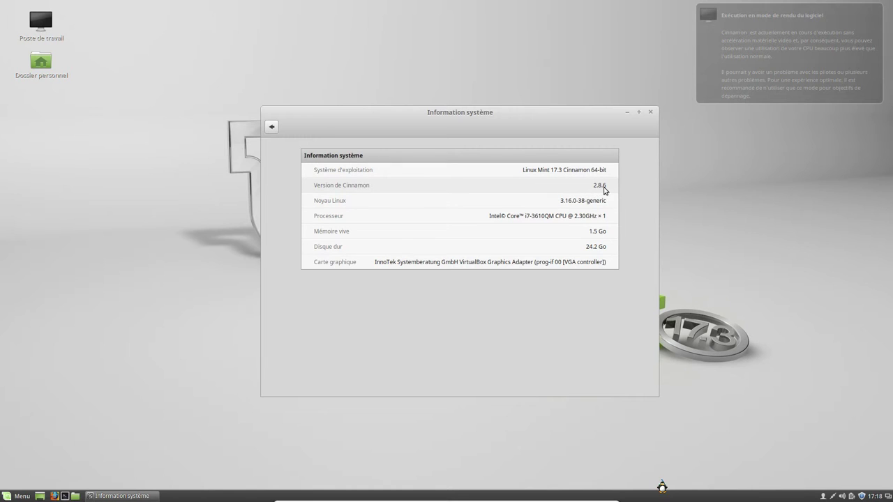
click(650, 113)
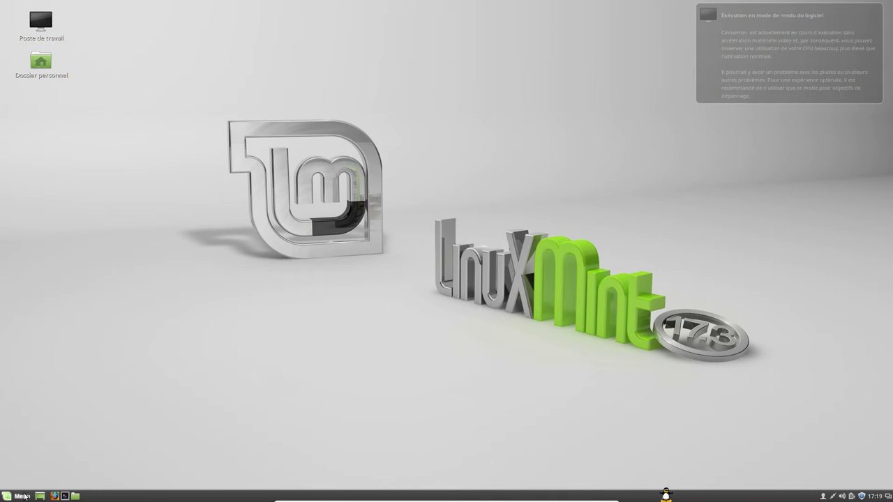
Search the installed applications for "mise" and open the Update Manager
click(26, 497)
mouse_move(75, 293)
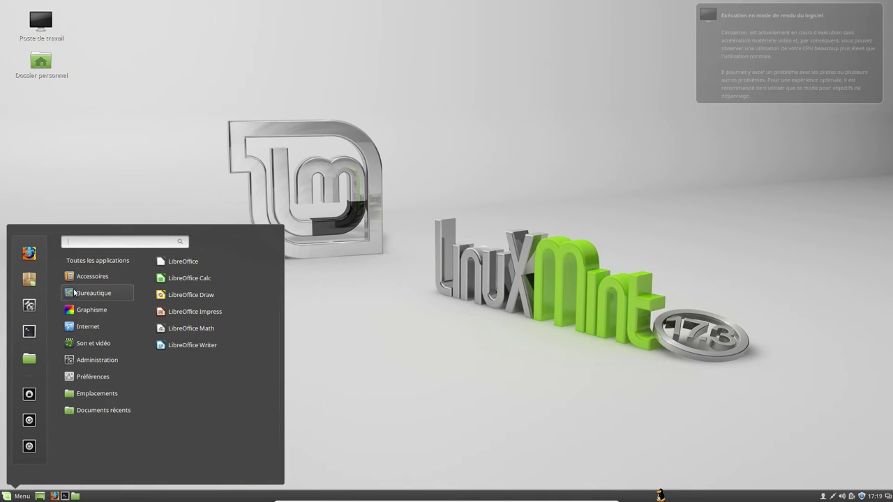
text(mise)
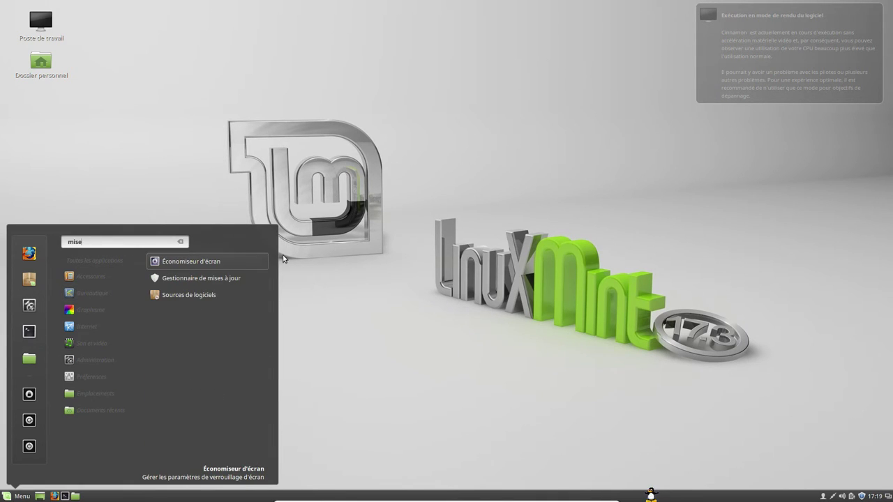
click(206, 281)
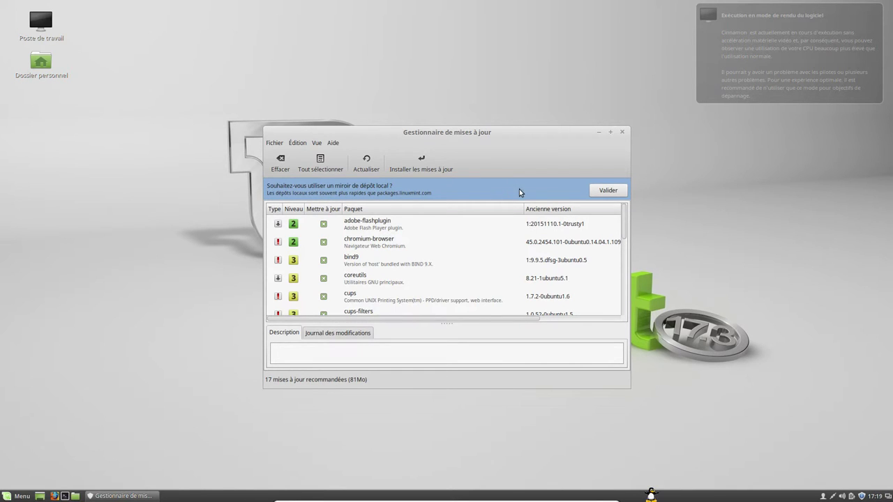
Accept the offer to use a local repository mirror and enter the account password to open the software sources
click(607, 191)
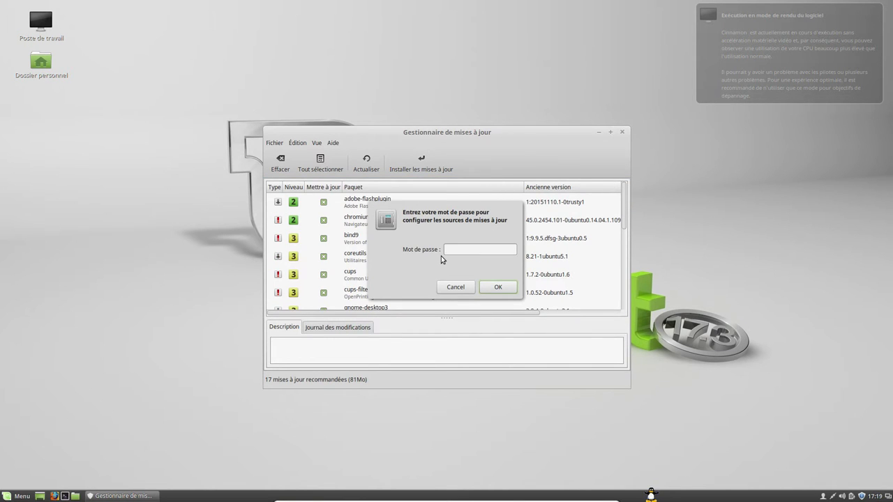
text(••••••••)
key(Return)
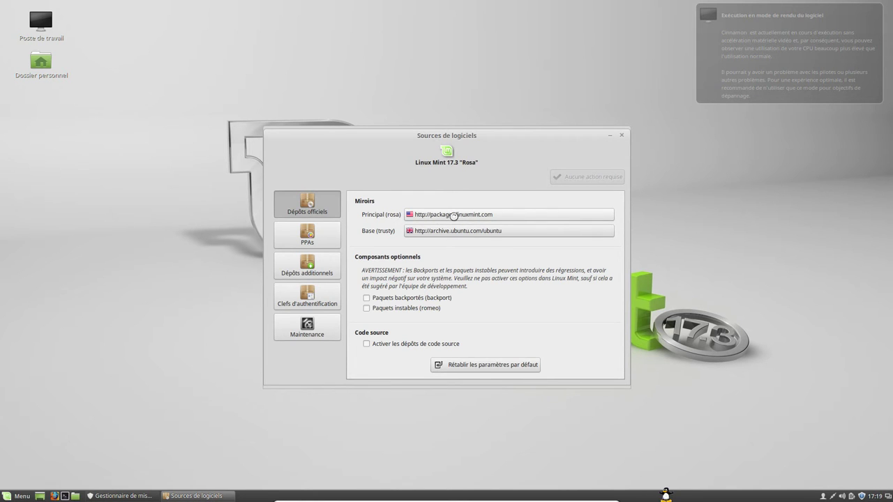
Set the main (rosa) repository mirror to the fastest French server, rated 1.5 MB/s
click(529, 215)
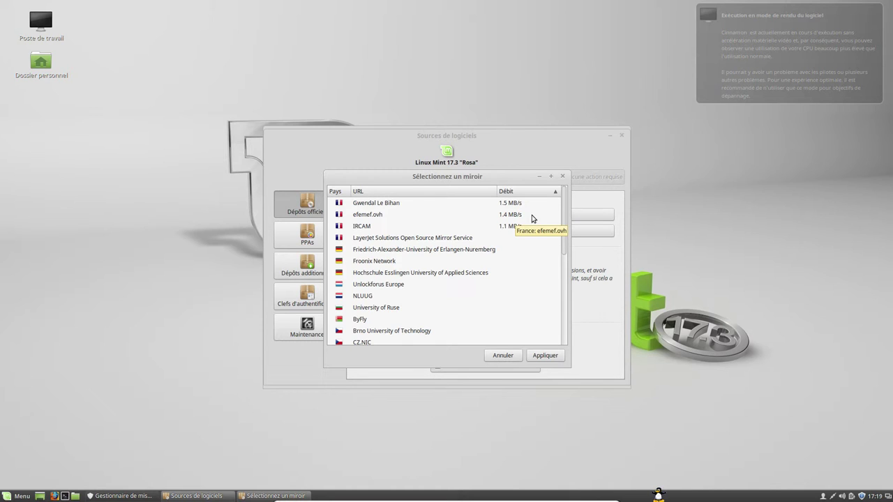
click(393, 205)
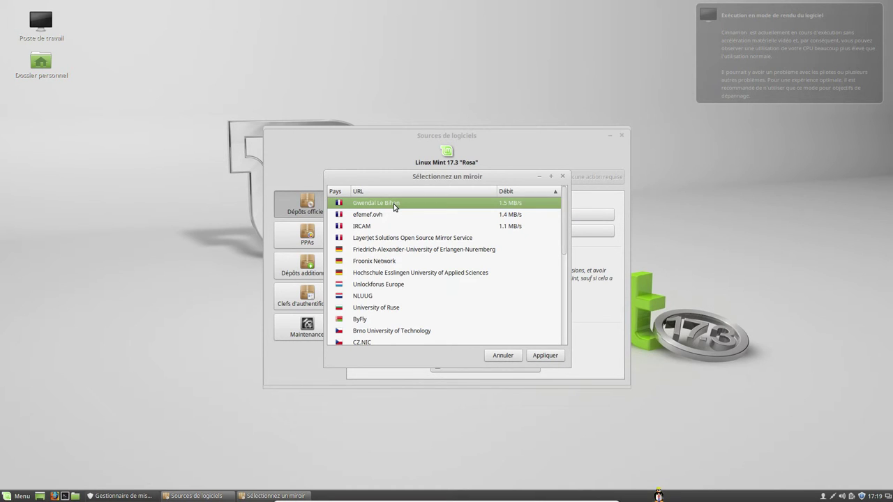
click(546, 356)
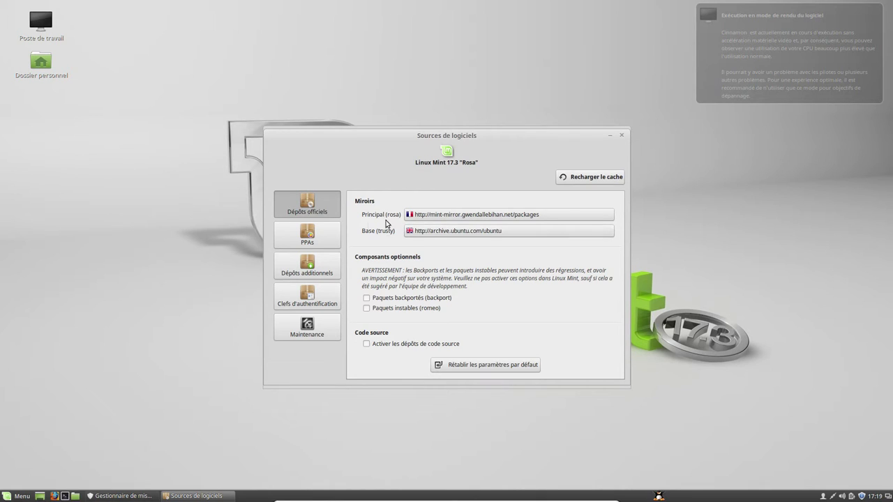
click(471, 232)
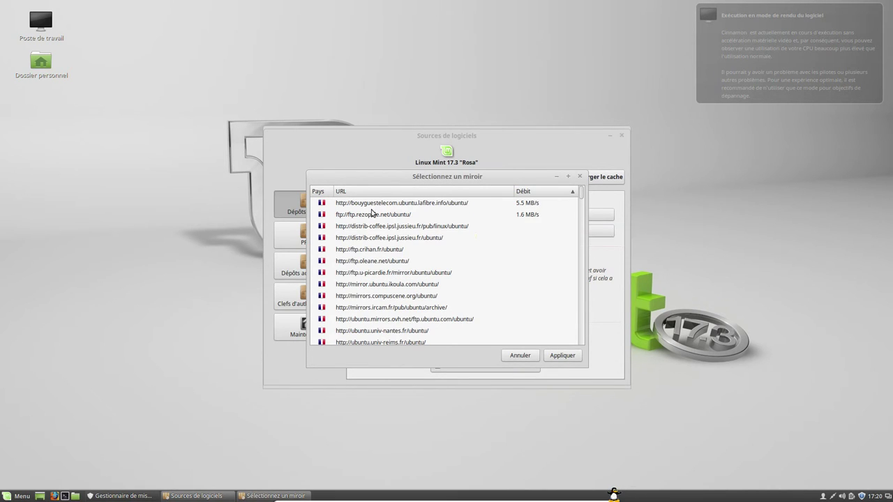
click(390, 205)
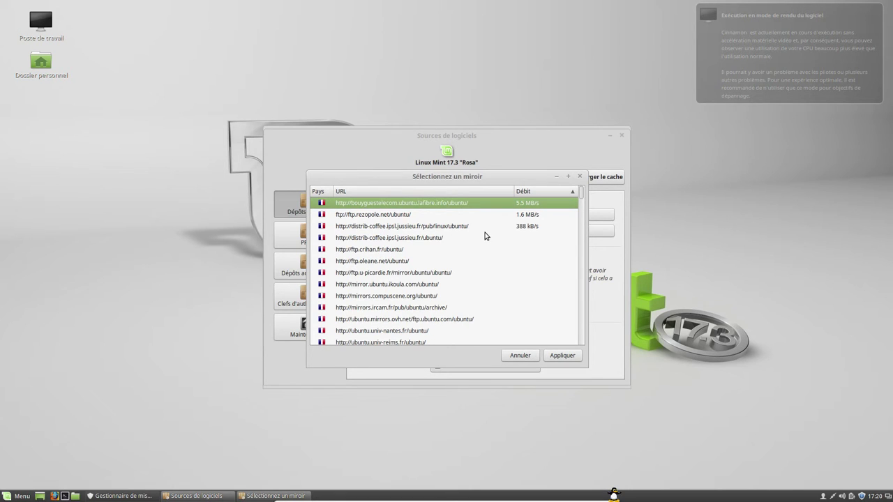
click(560, 356)
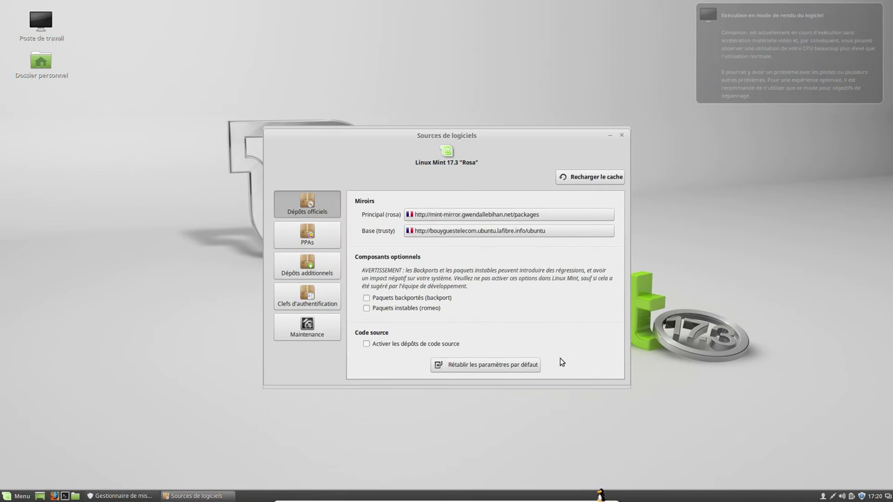
Reload the package cache for the new mirrors and close the software sources window
click(589, 180)
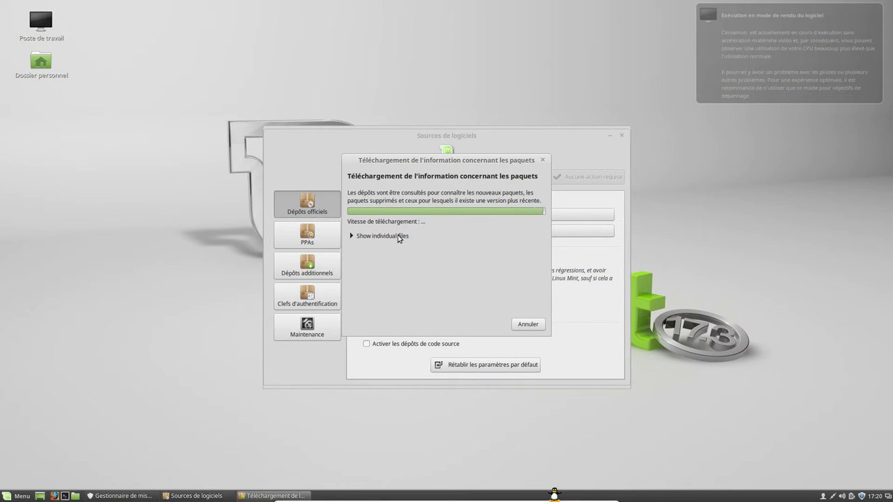
click(771, 56)
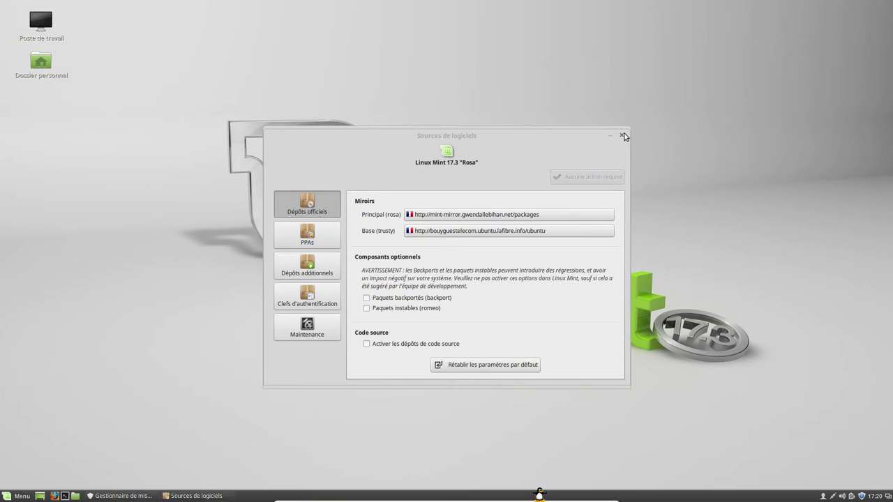
click(461, 137)
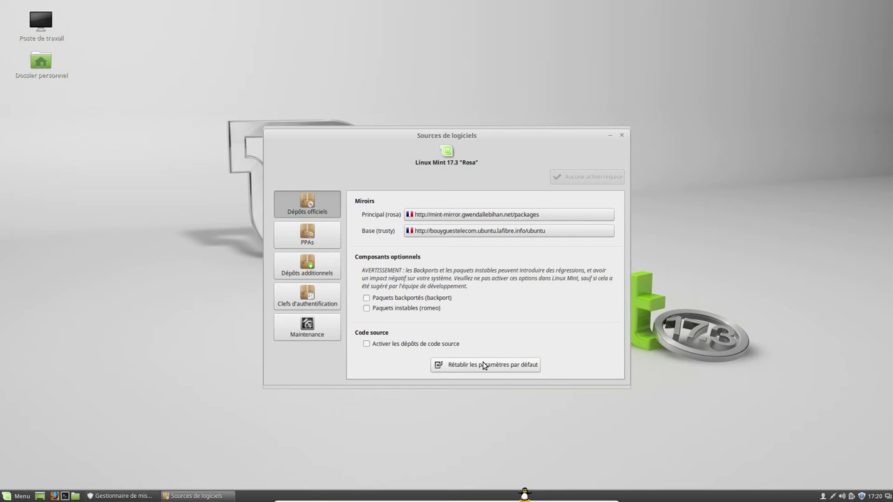
click(622, 135)
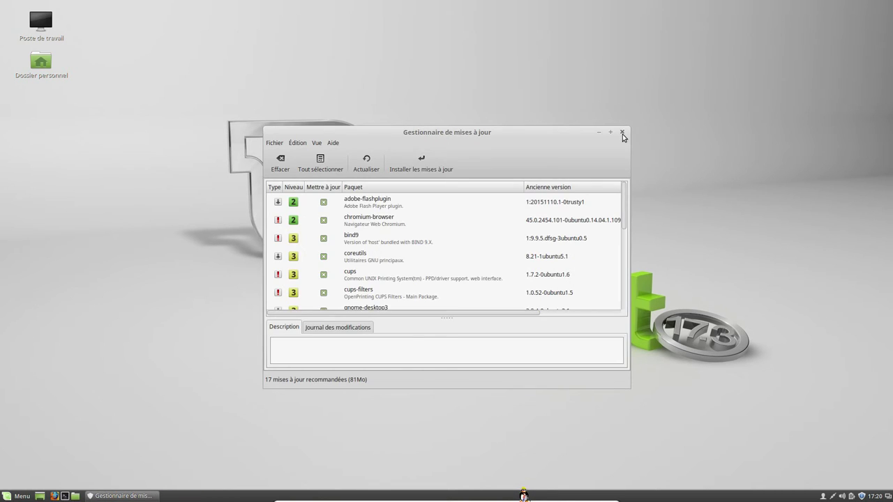
Refresh the update list and install all recommended updates, authenticating with the account password
click(379, 162)
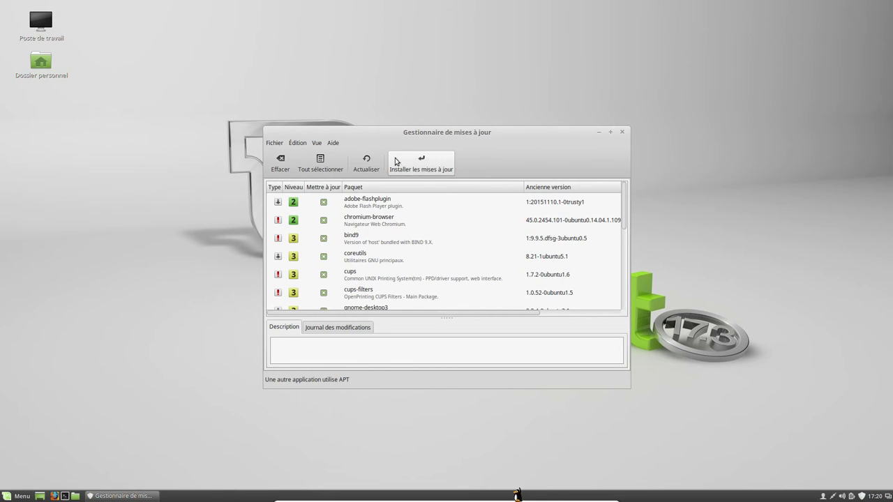
click(367, 164)
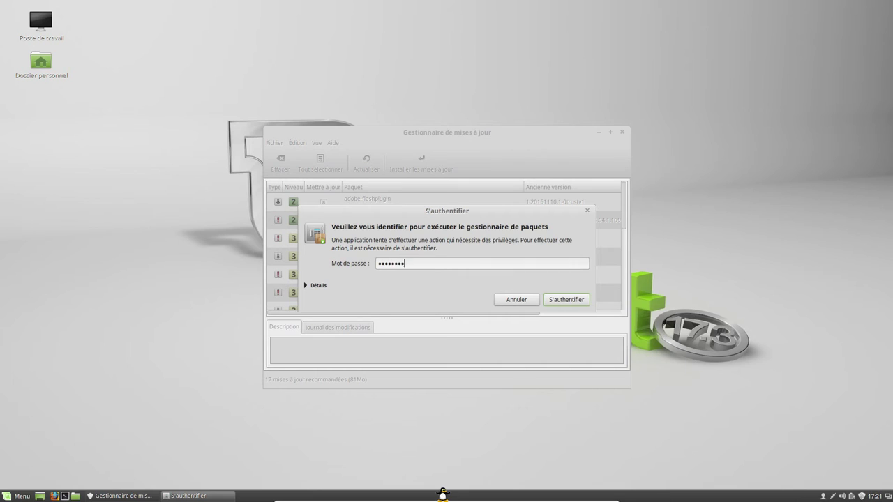
key(Return)
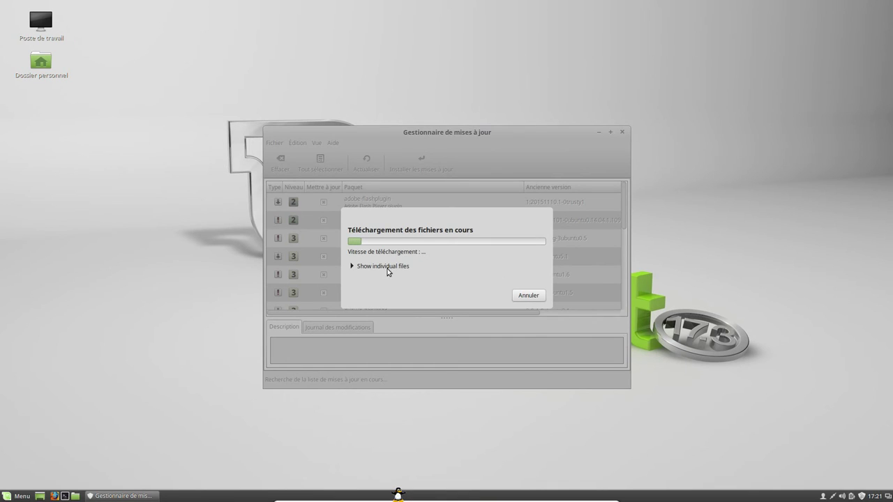
click(387, 268)
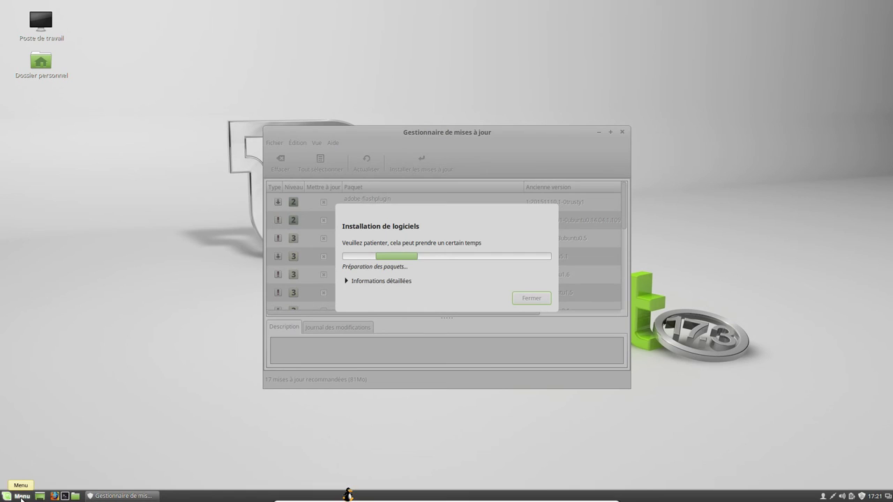
Check the installed LibreOffice version in Impress's about information while the updates install, and close Impress
click(21, 498)
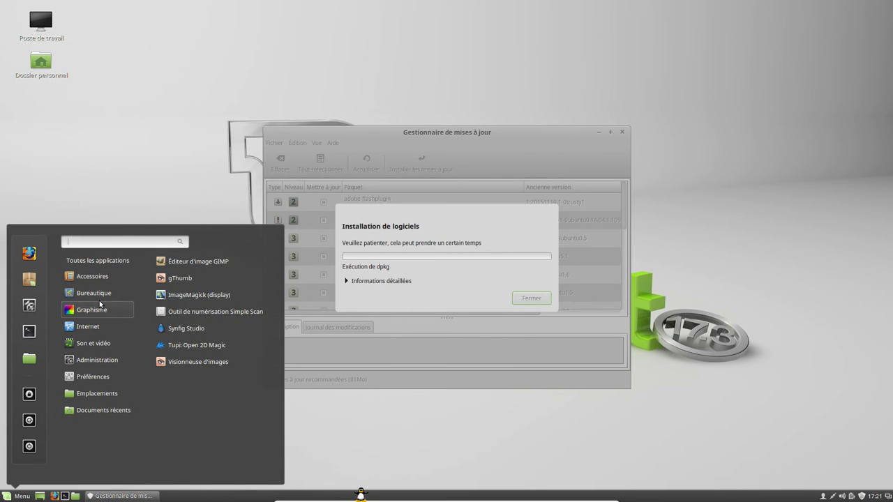
mouse_move(98, 293)
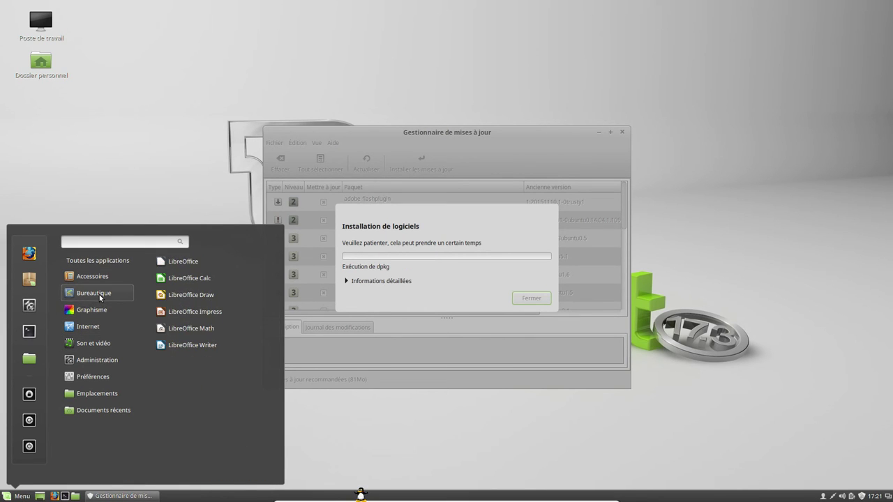
click(194, 311)
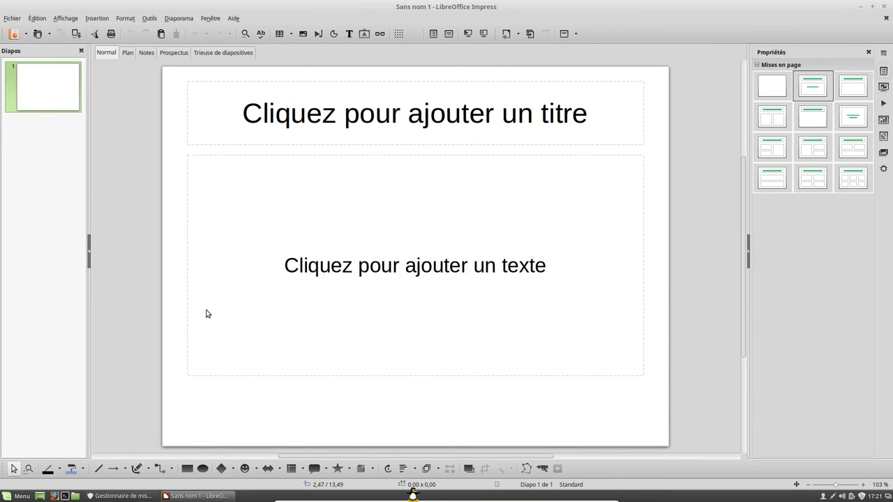
click(233, 18)
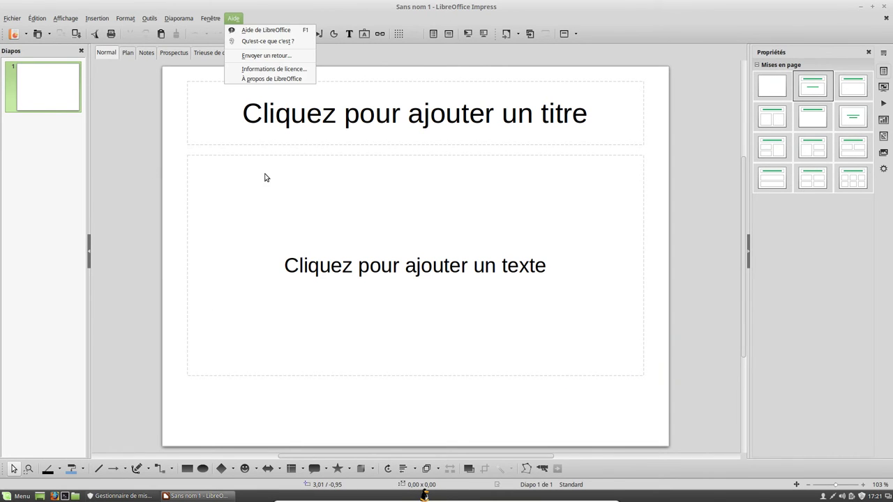
click(274, 82)
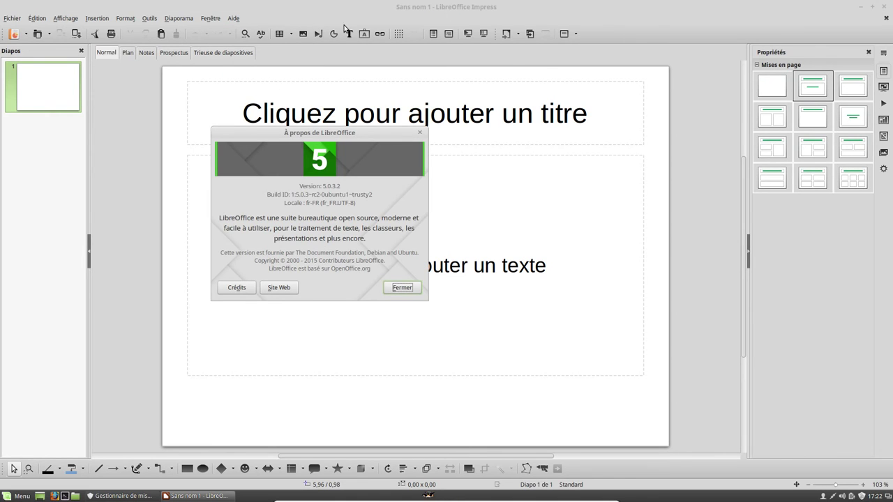
click(400, 287)
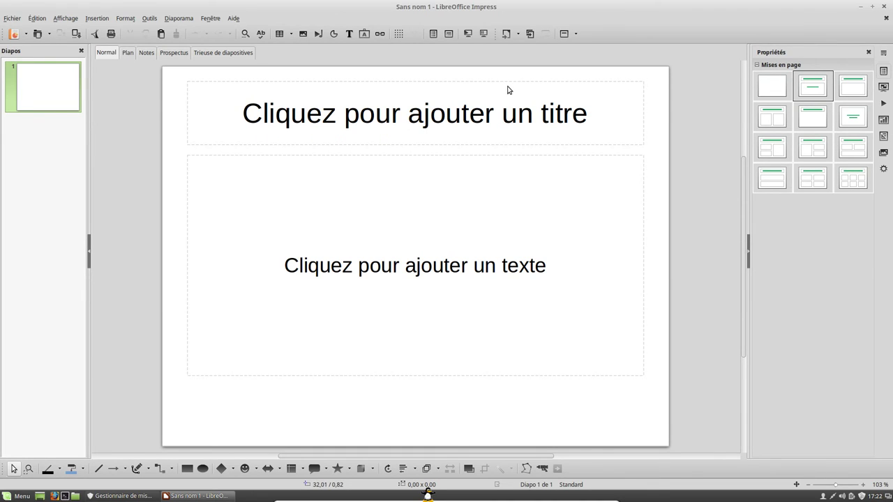
click(884, 9)
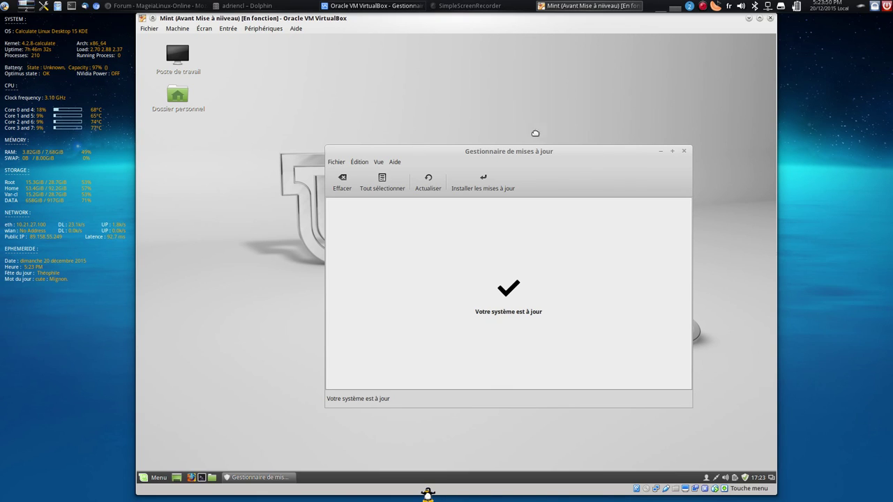
Close the Update Manager once the system is up to date and shut down the virtual machine
click(606, 127)
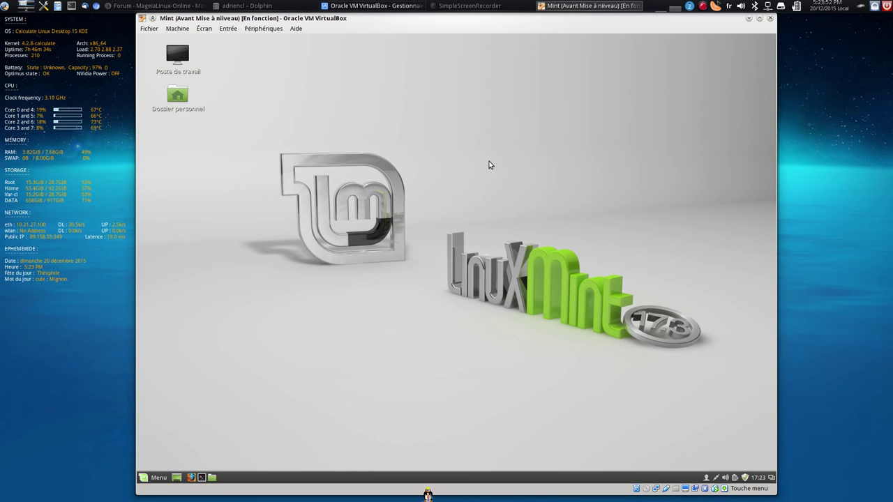
click(156, 477)
click(185, 423)
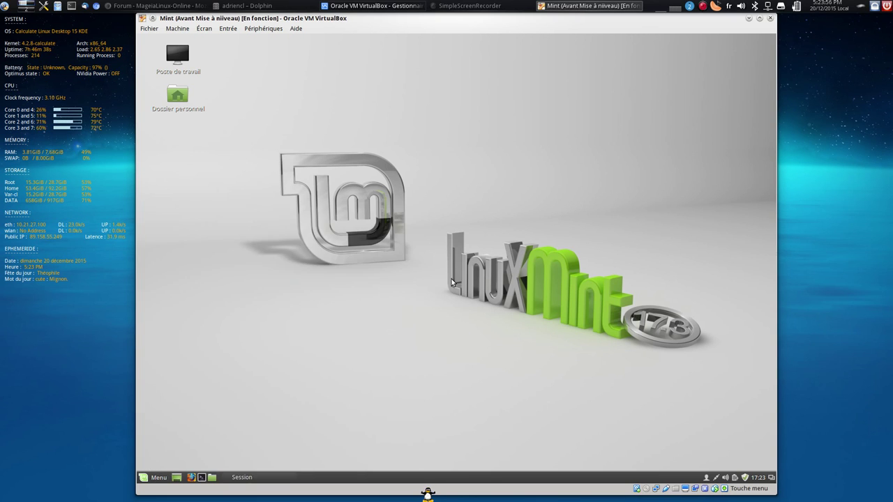
click(527, 282)
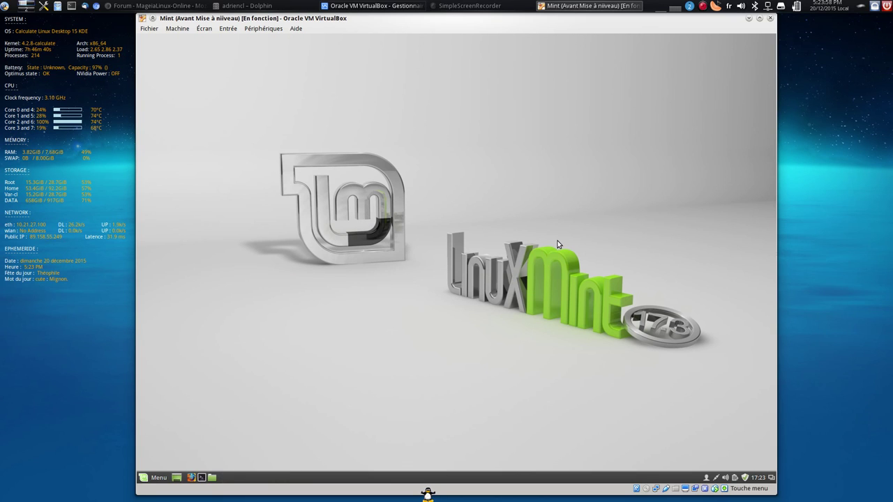